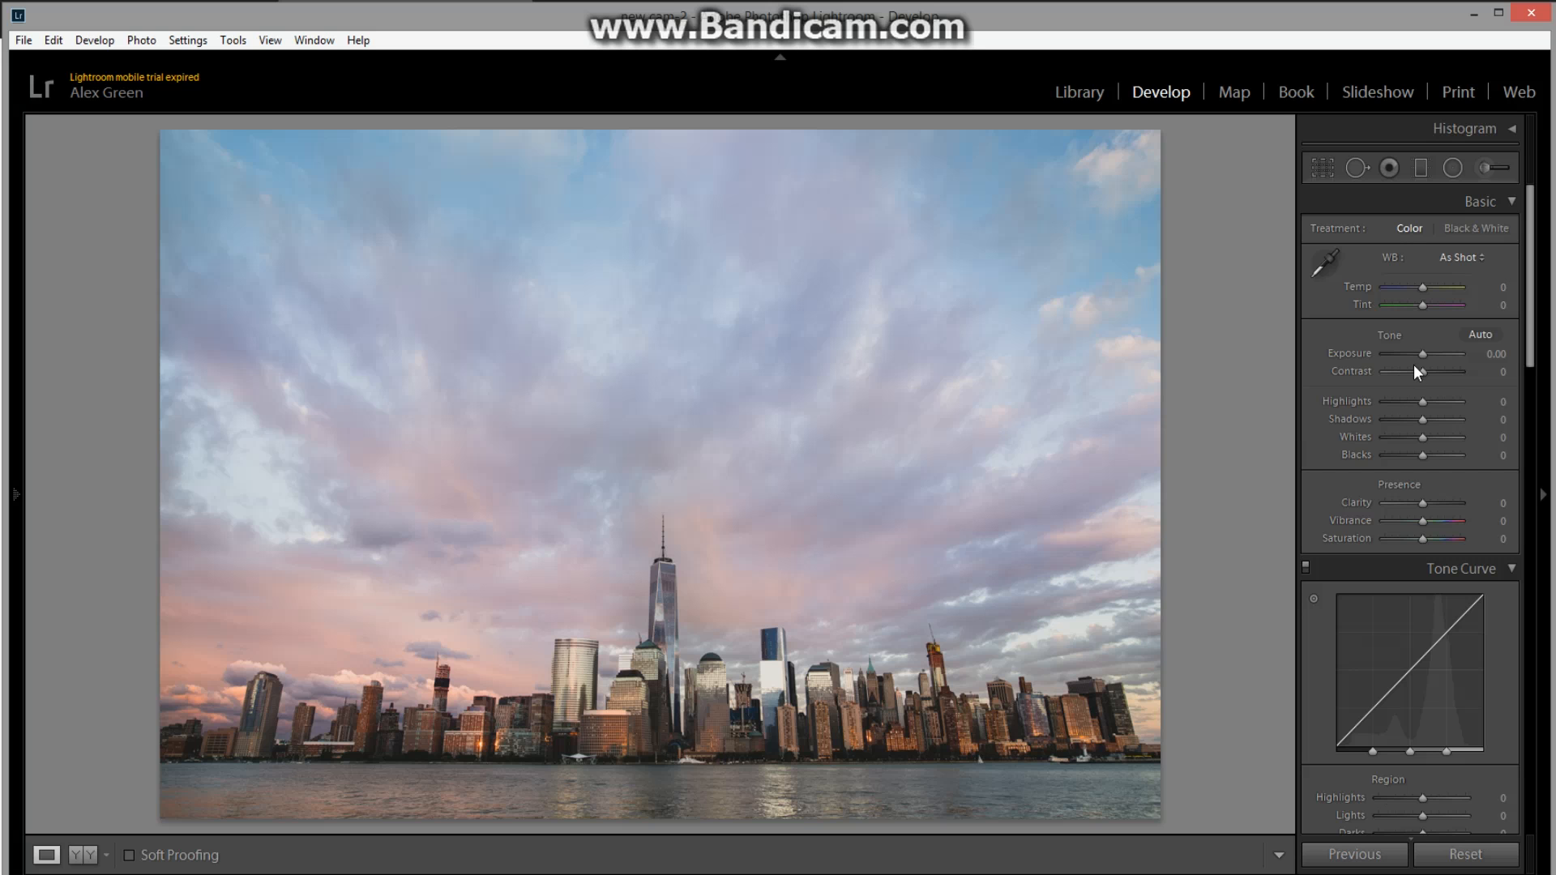
Set the skyline photo's clarity to +43, vibrance to +76 and shadows to +50
drag(1423, 502, 1450, 528)
click(1423, 520)
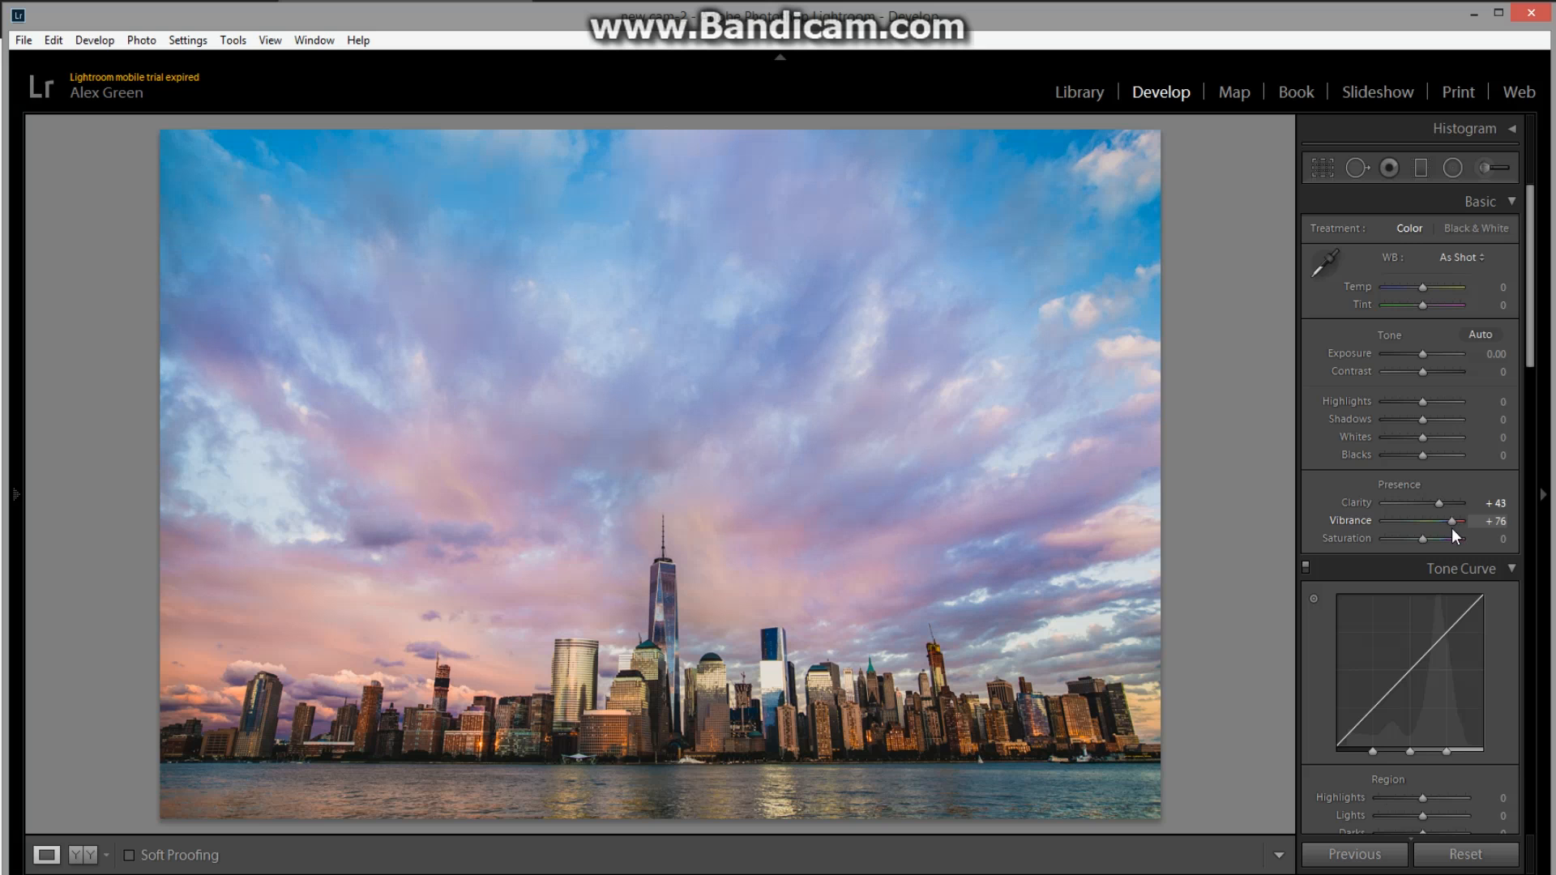
drag(1423, 420, 1437, 420)
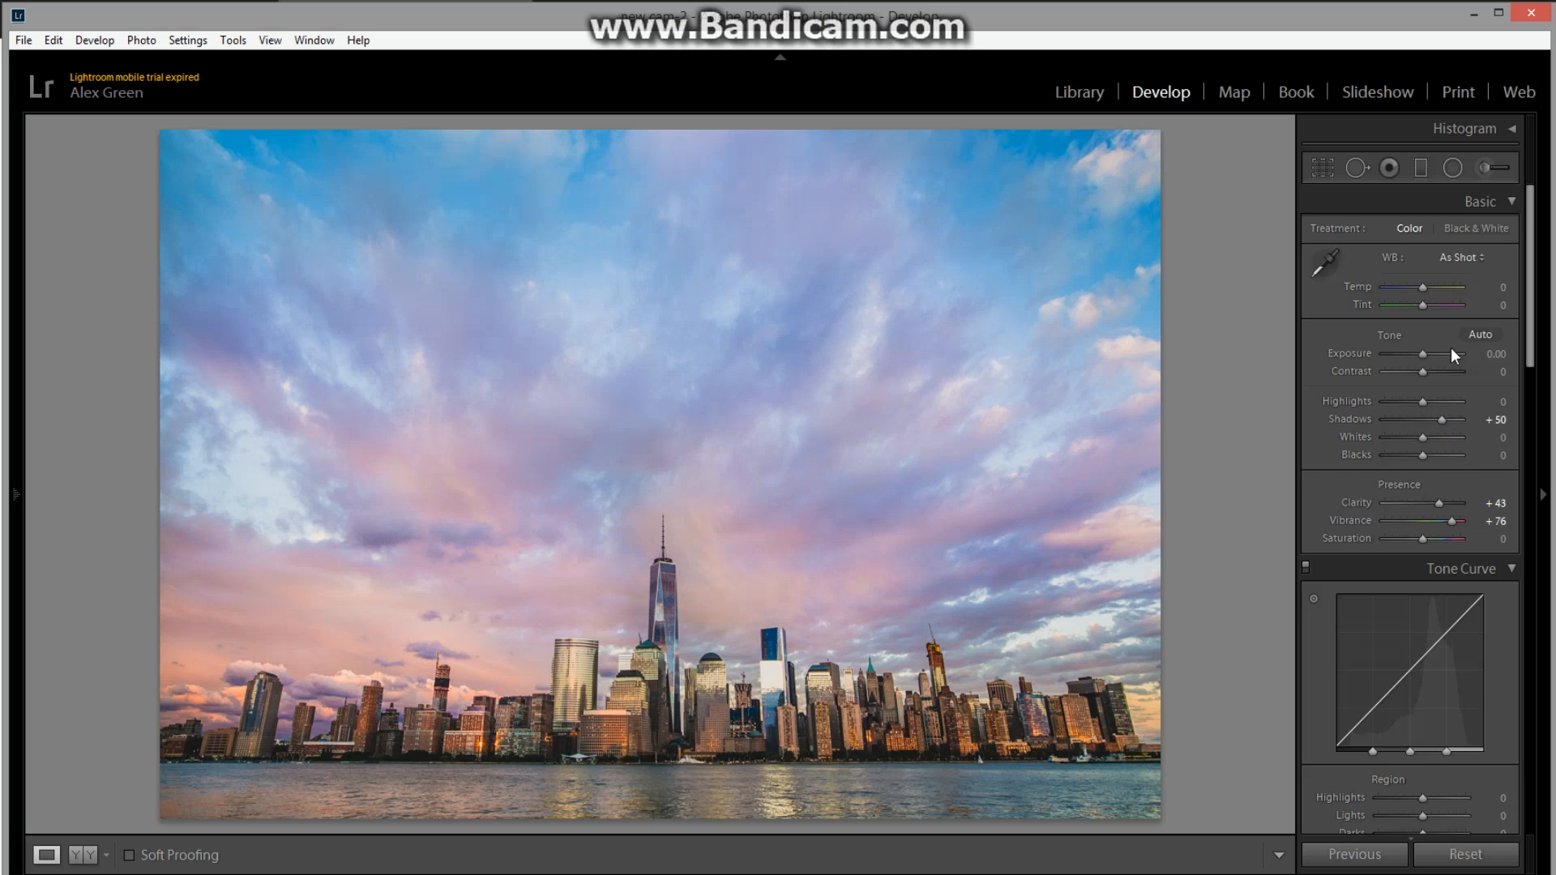
Shift the HSL hues by setting aqua to +56 and blue to +31, and raise the purple hue slightly
drag(1530, 290, 1543, 397)
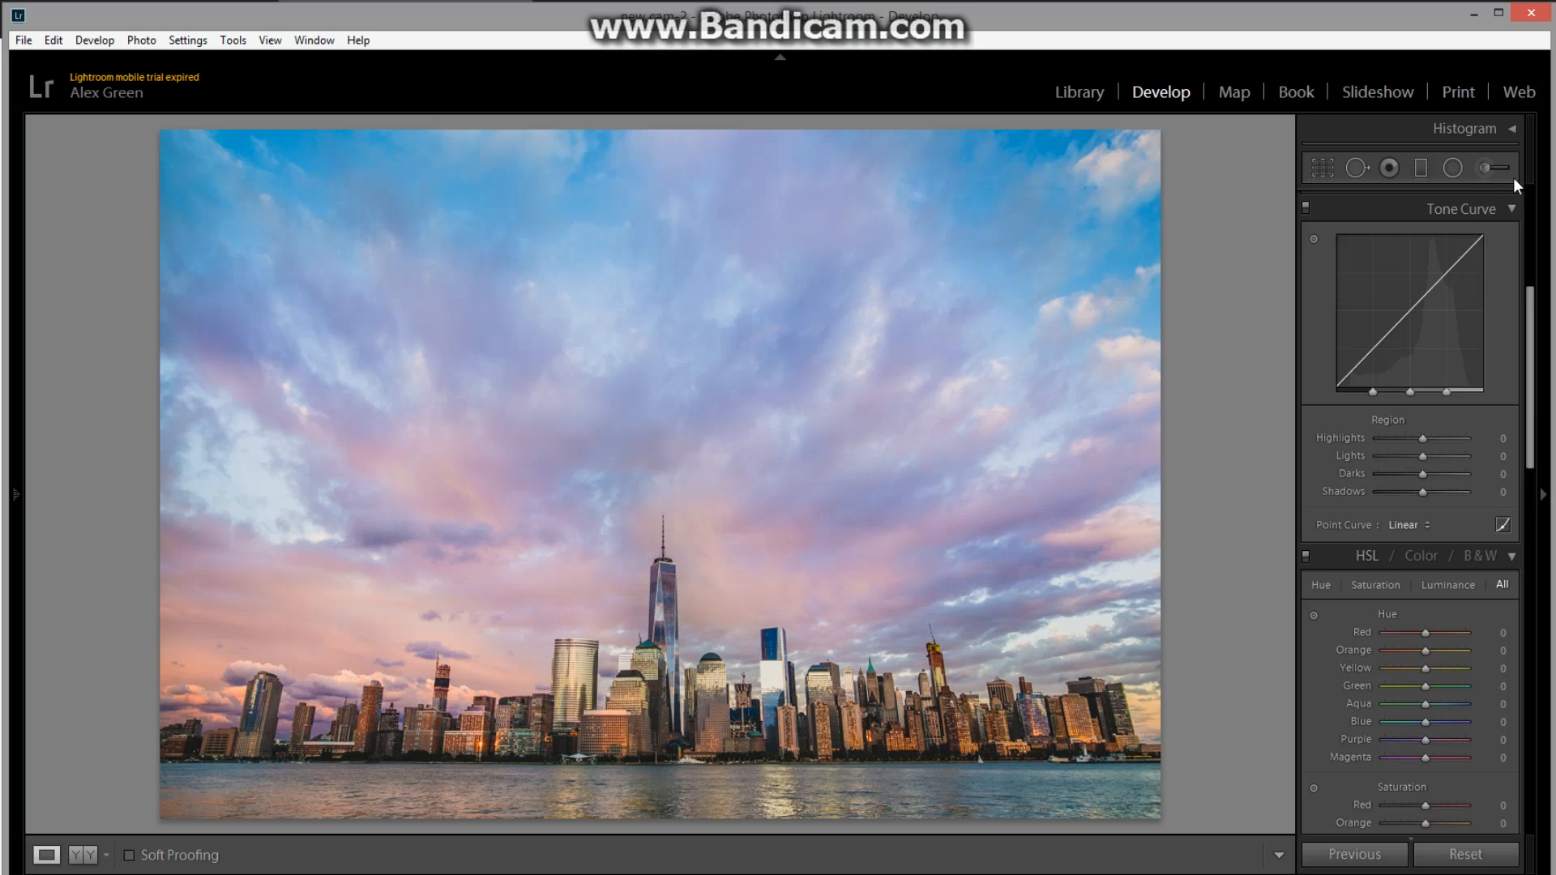
drag(1529, 306, 1538, 383)
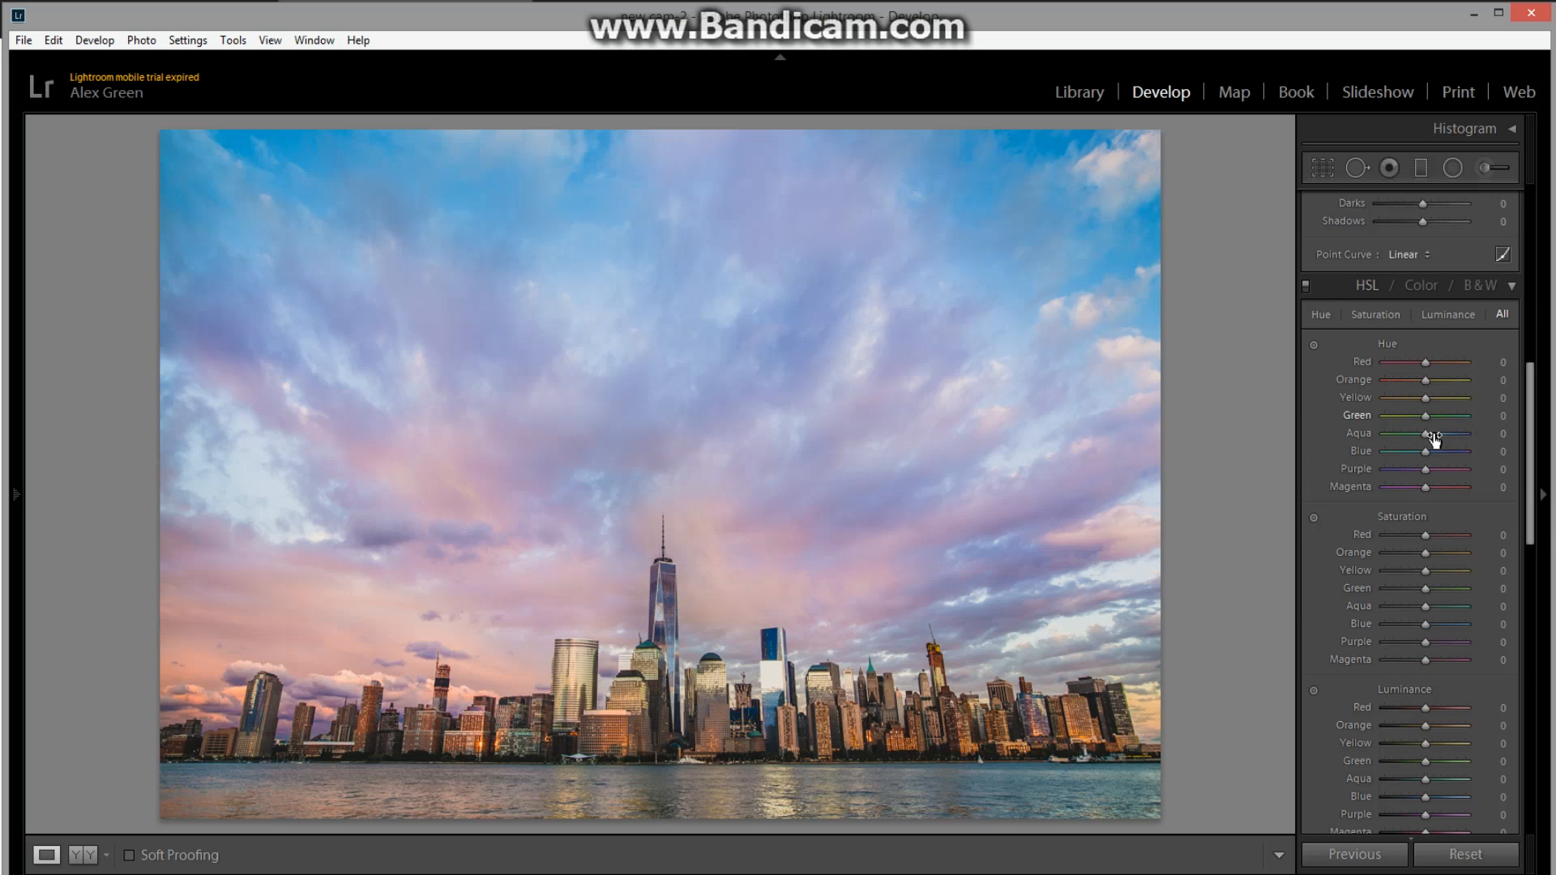
drag(1426, 435, 1443, 432)
drag(1462, 429, 1439, 451)
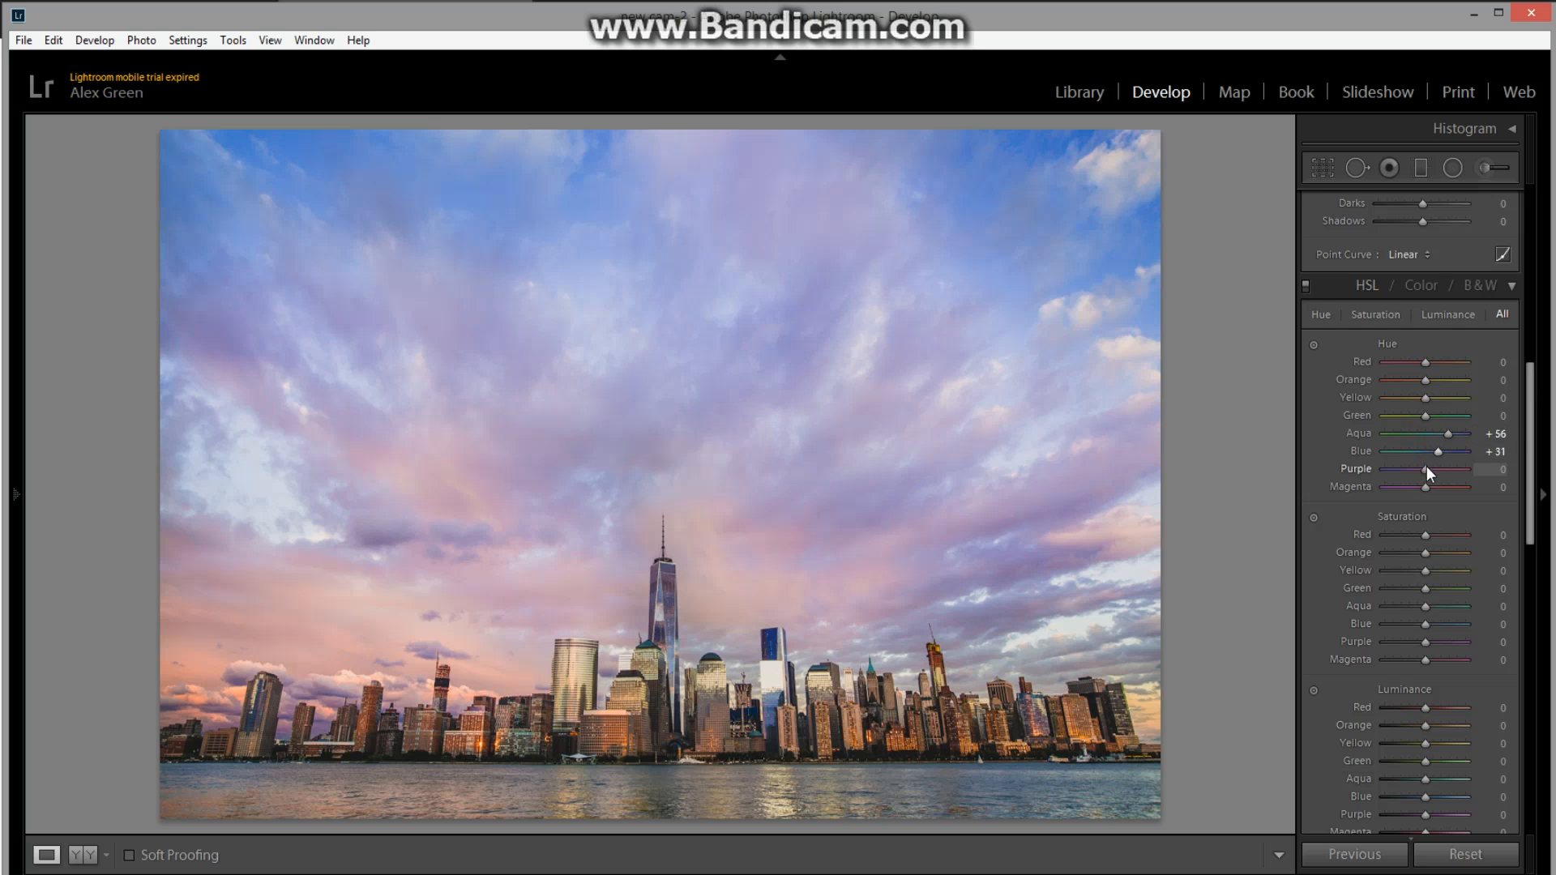
drag(1427, 469, 1437, 470)
Set the vertical perspective transform to -43 in the manual lens corrections
drag(1529, 413, 1529, 710)
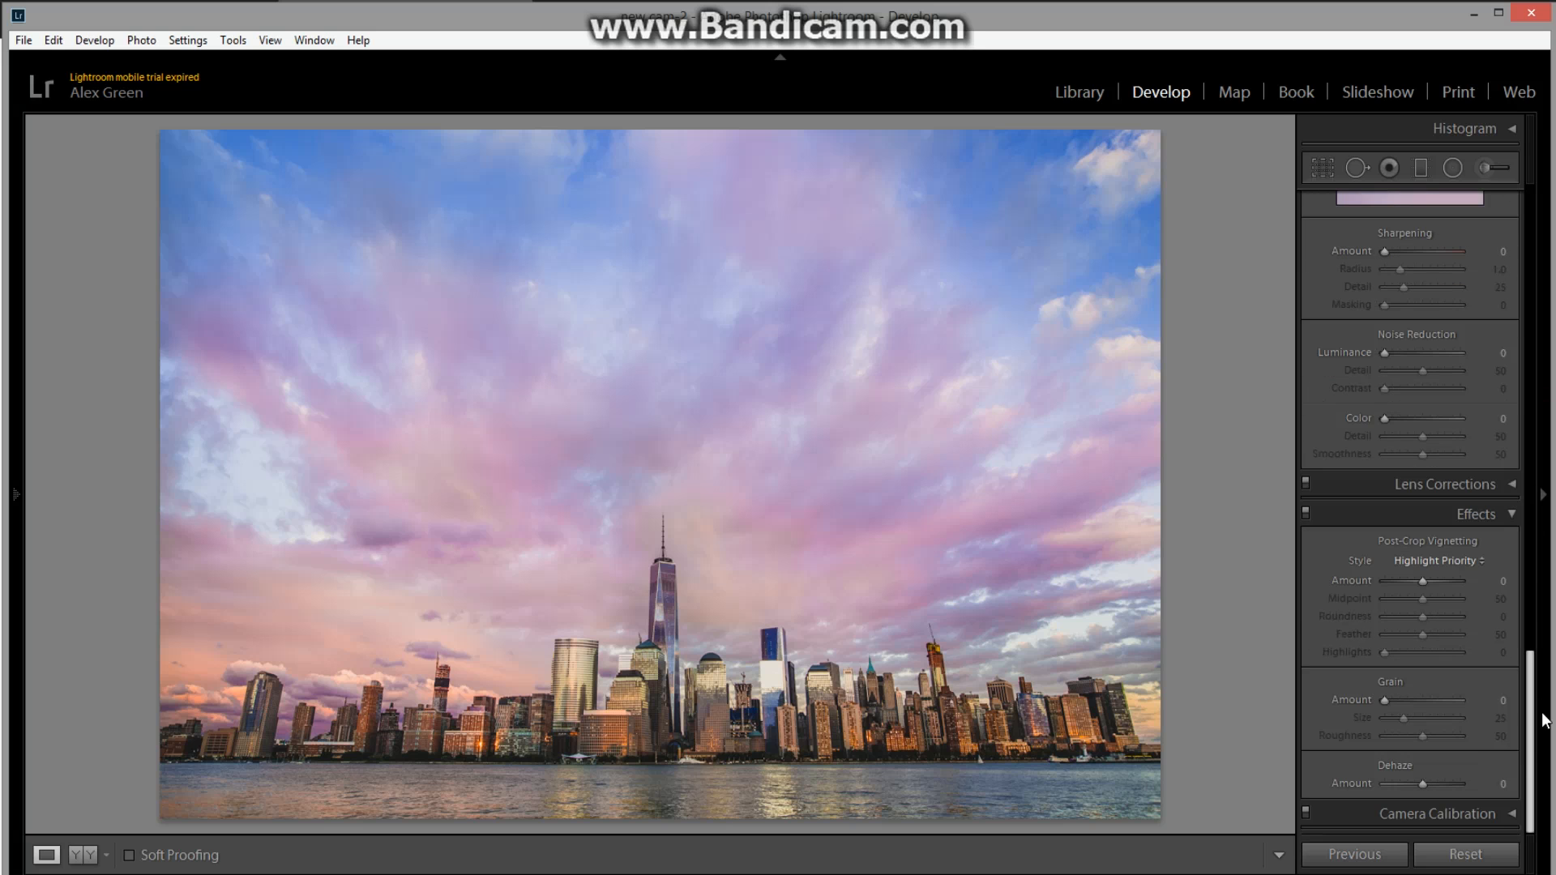
click(1512, 484)
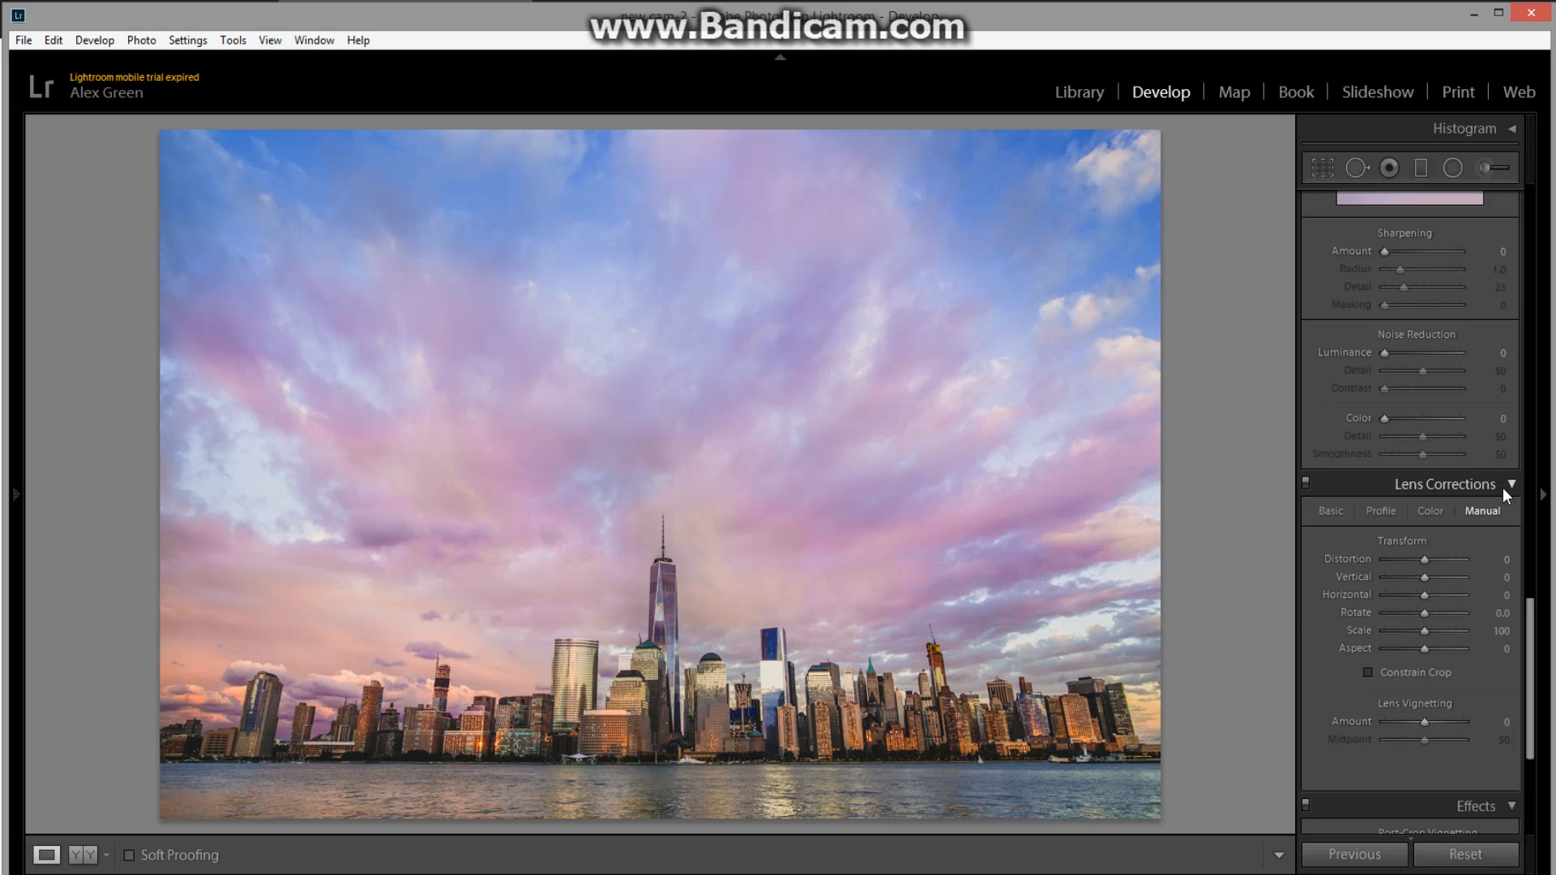
click(1425, 577)
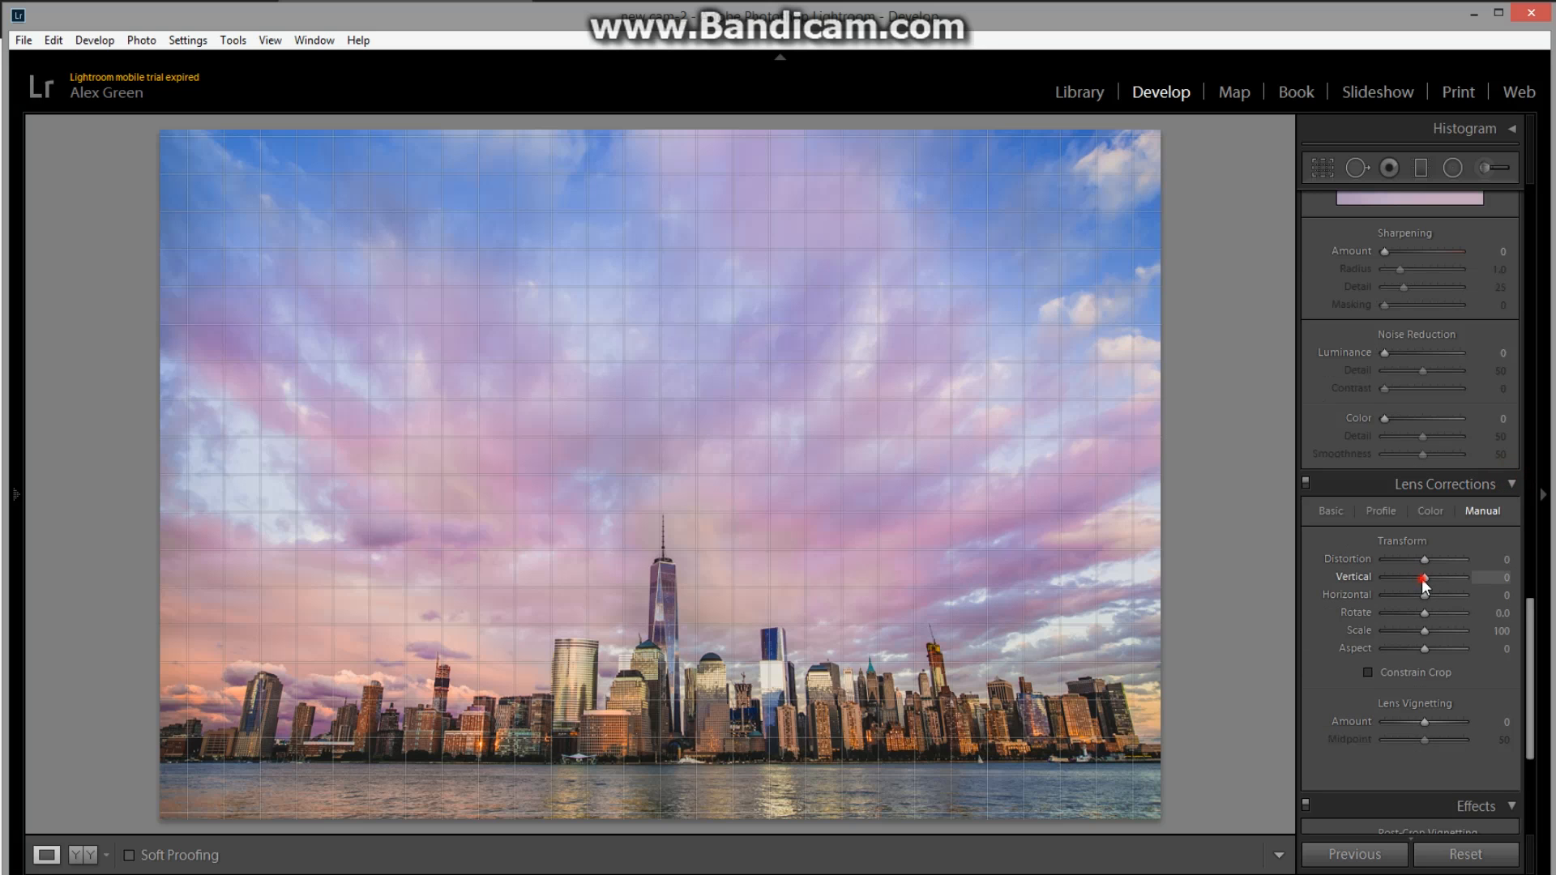
drag(1422, 581, 1408, 585)
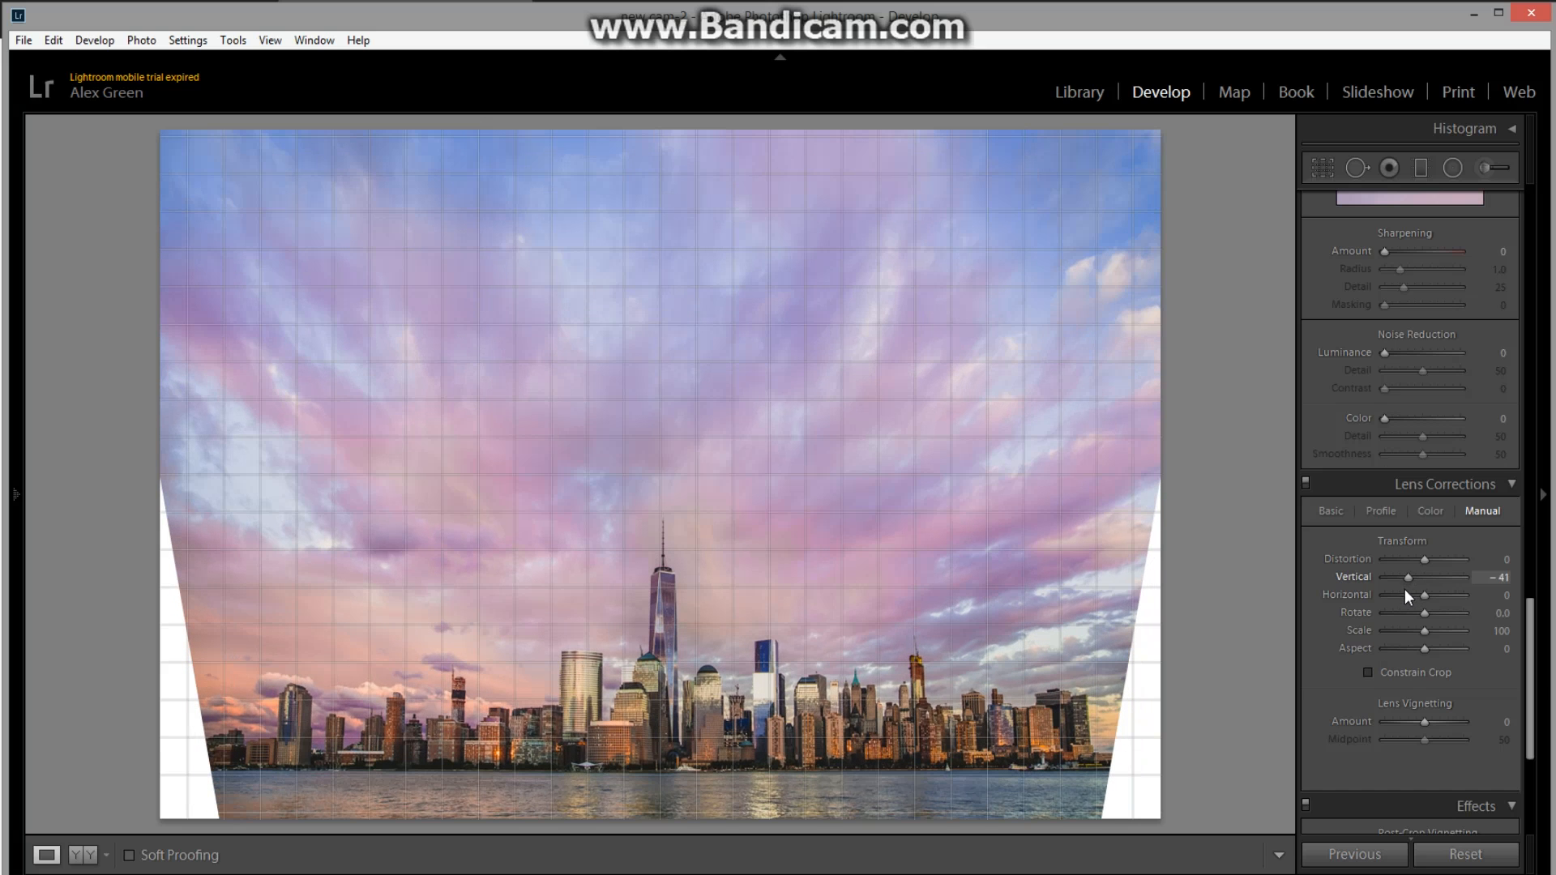
drag(1405, 590, 1404, 590)
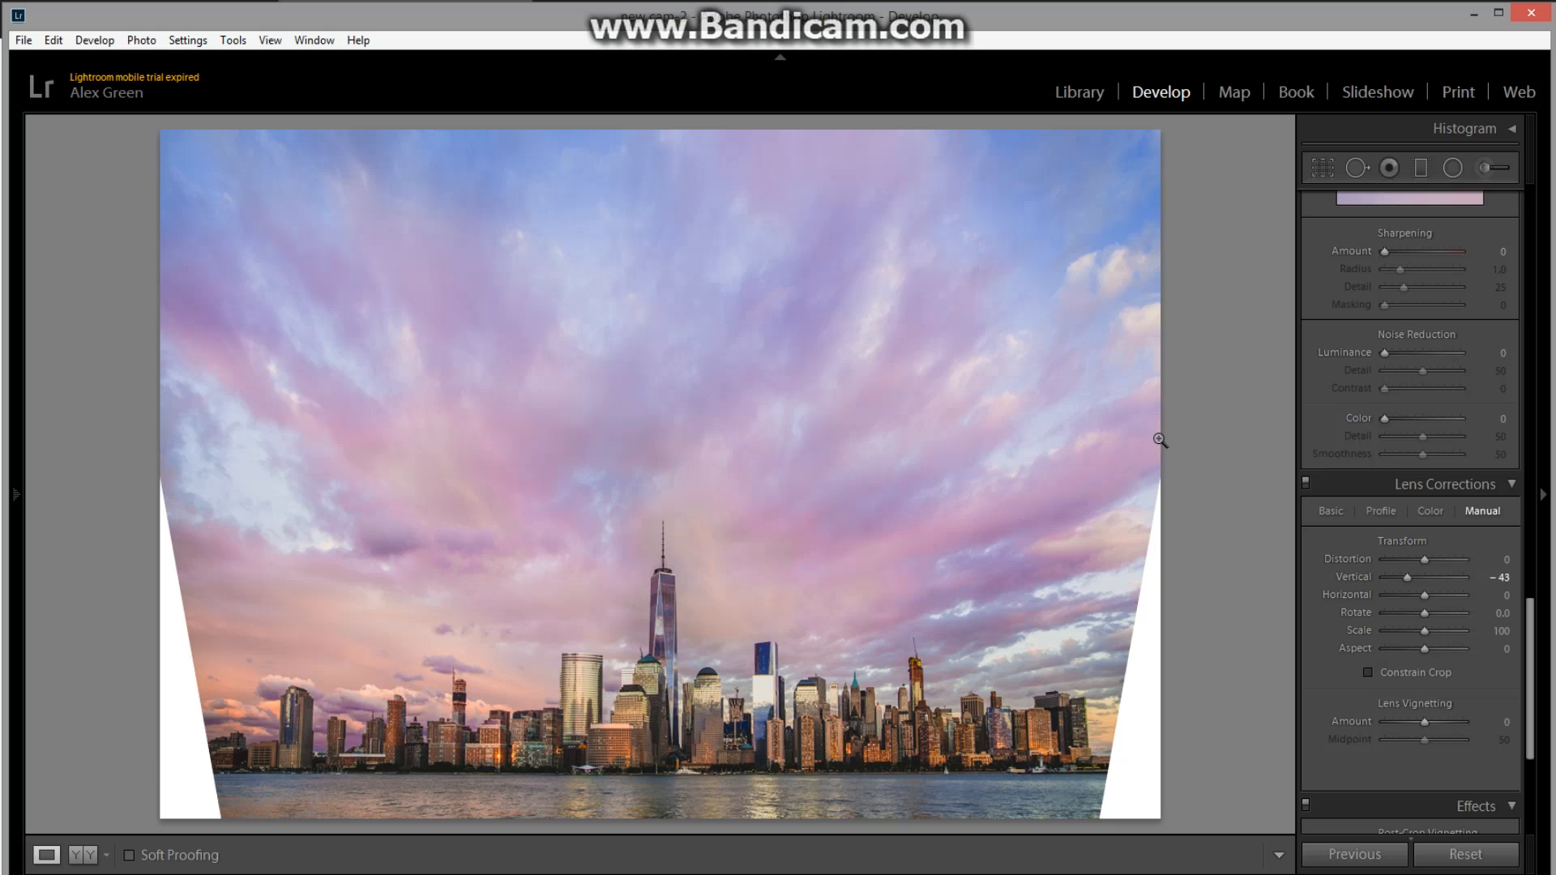
Draw a wide crop around the skyline and lower sky, adjusting it to exclude the blank corners left by the perspective correction
click(1323, 169)
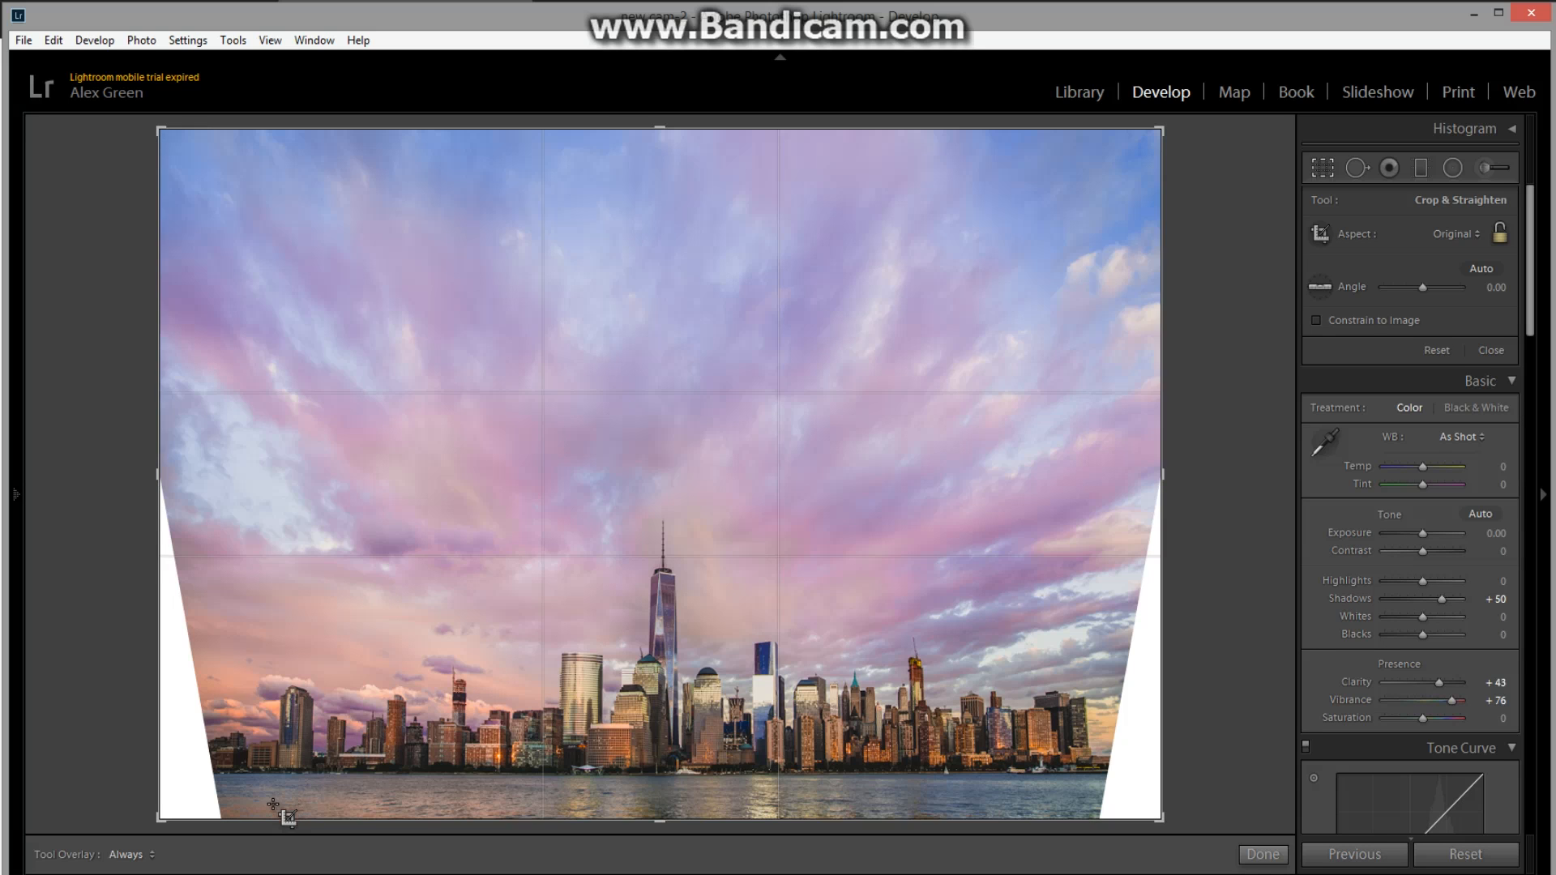
drag(273, 811, 1086, 444)
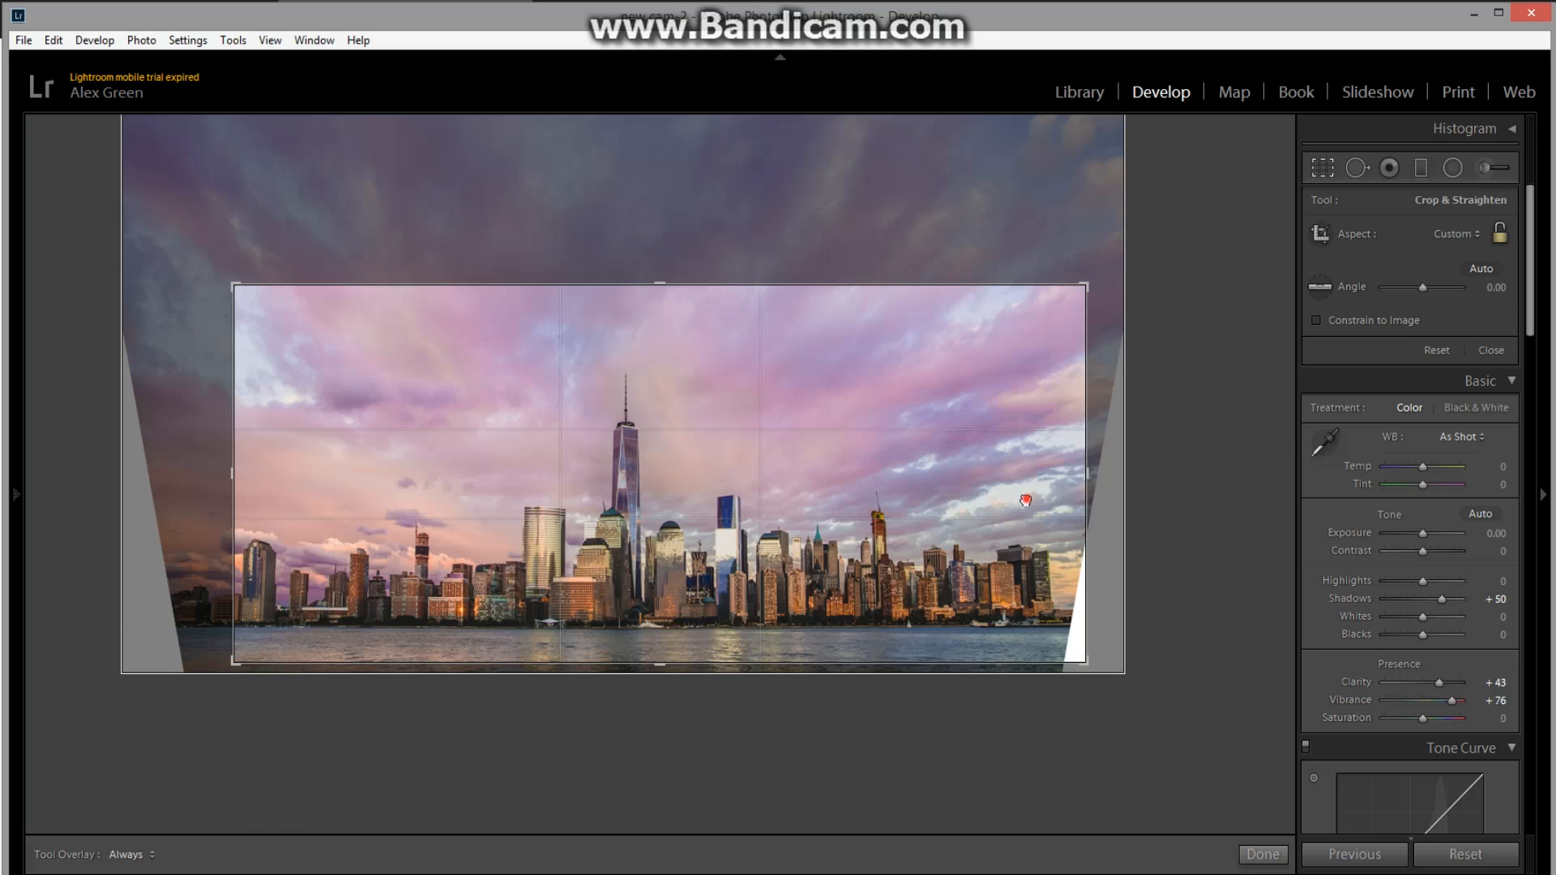
drag(1026, 501, 1059, 491)
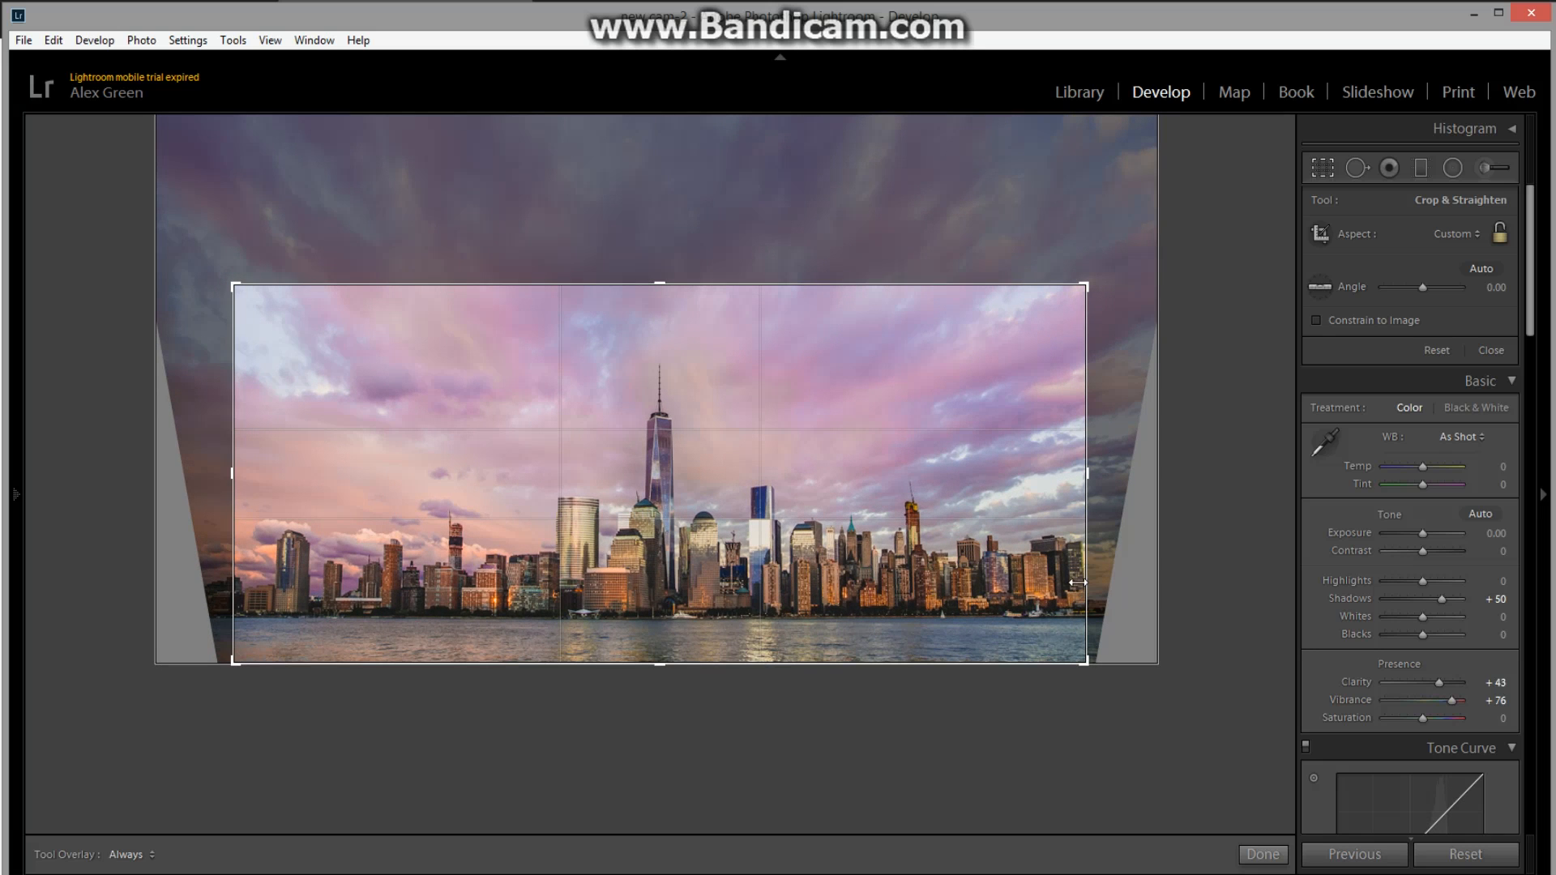
drag(233, 475, 255, 471)
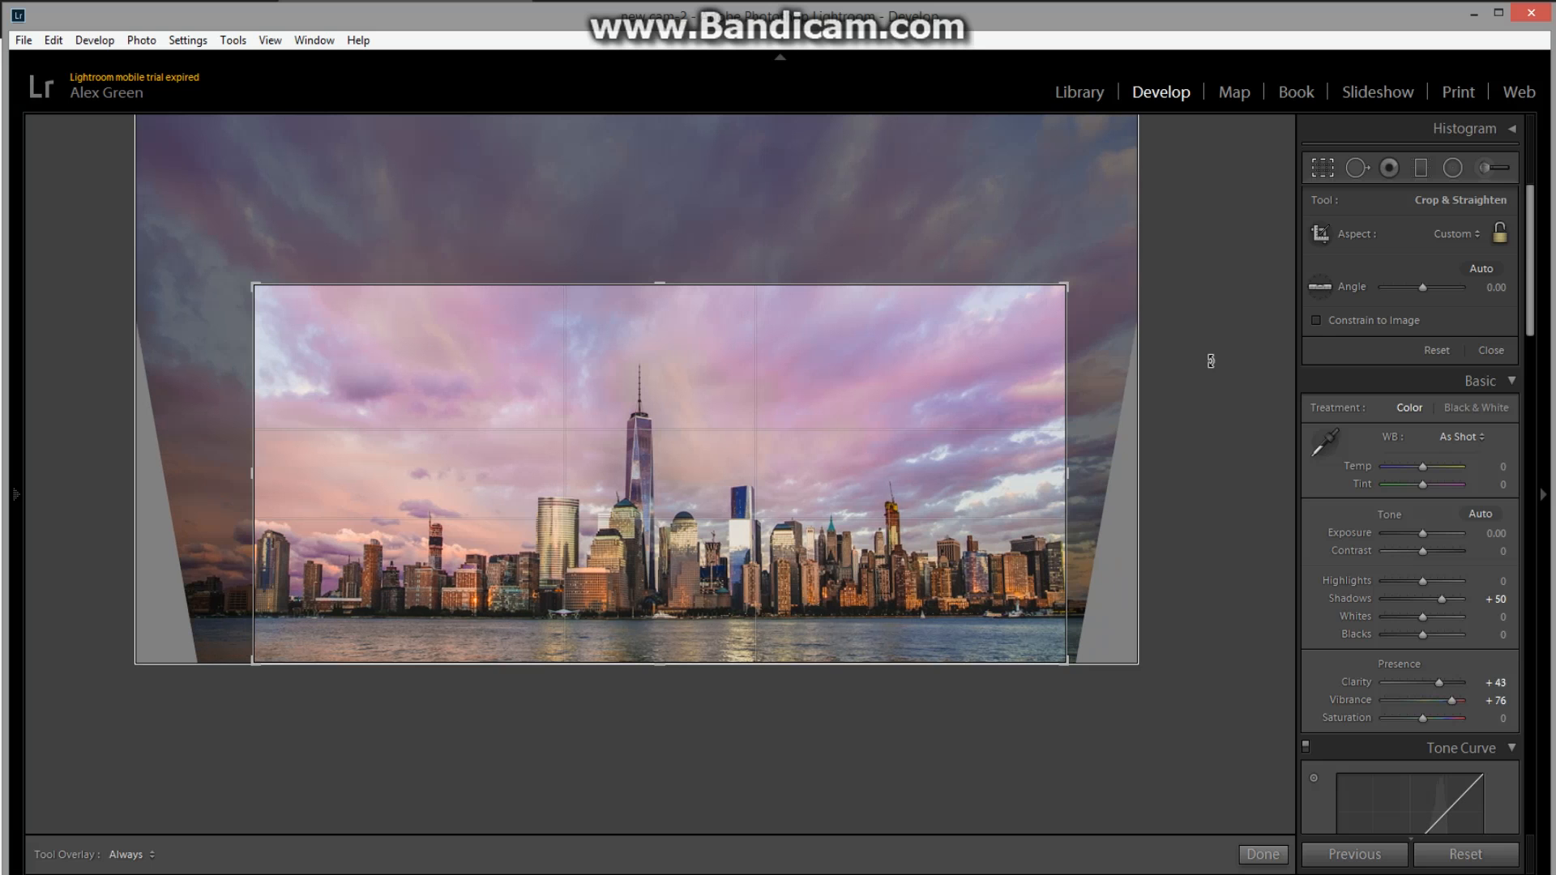
Constrain the crop to a custom 2 x 1 aspect ratio, reposition and enlarge it around the skyline, and apply it
click(1473, 234)
click(1349, 504)
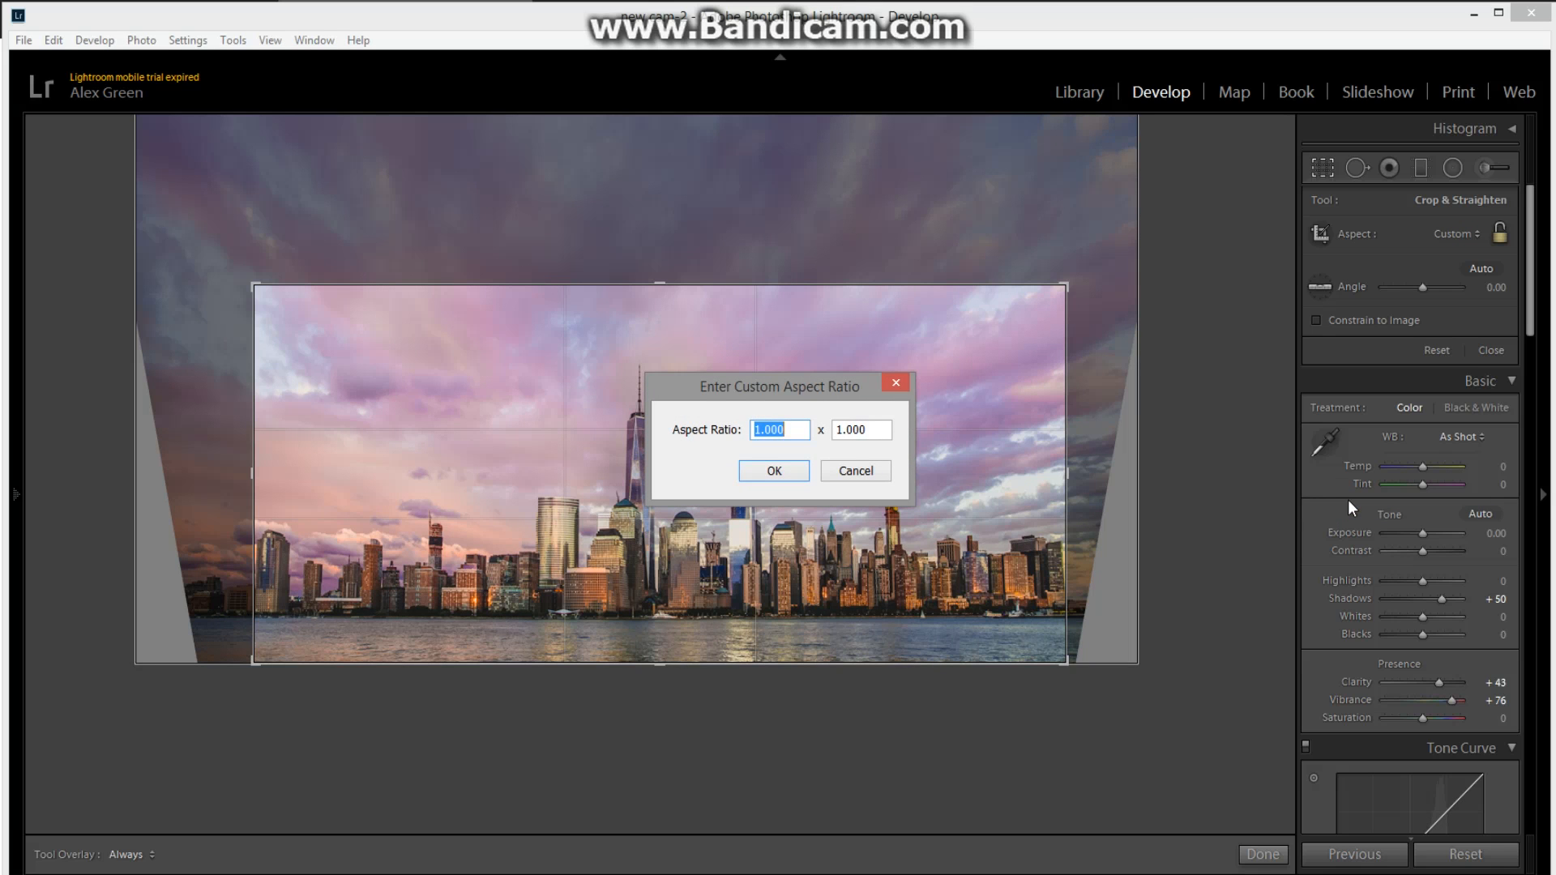
text(2)
click(793, 478)
drag(645, 544, 685, 528)
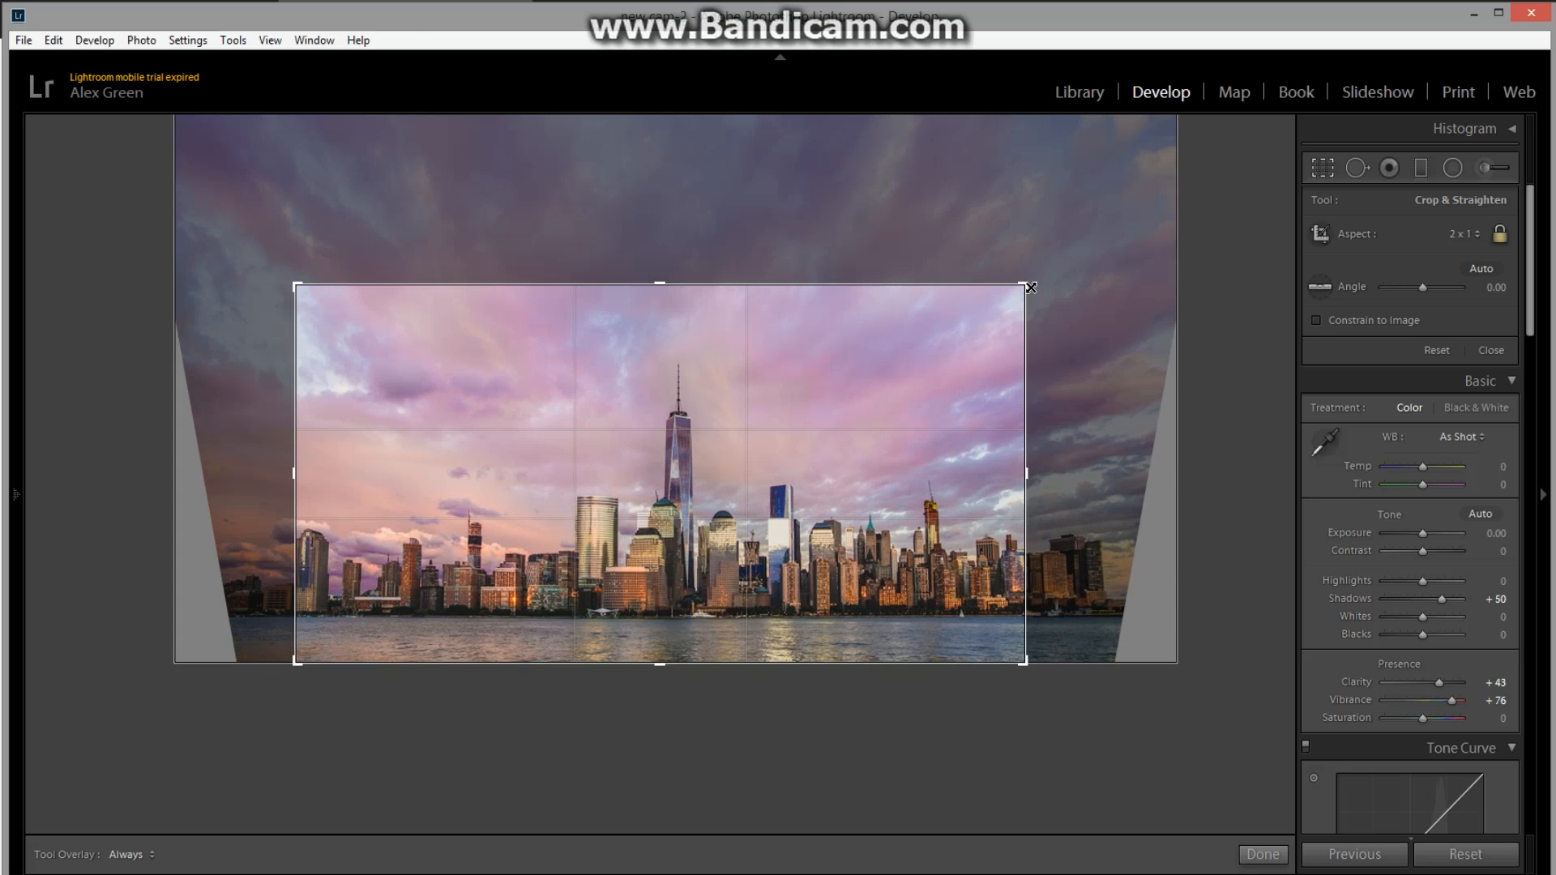
drag(1024, 285, 1062, 255)
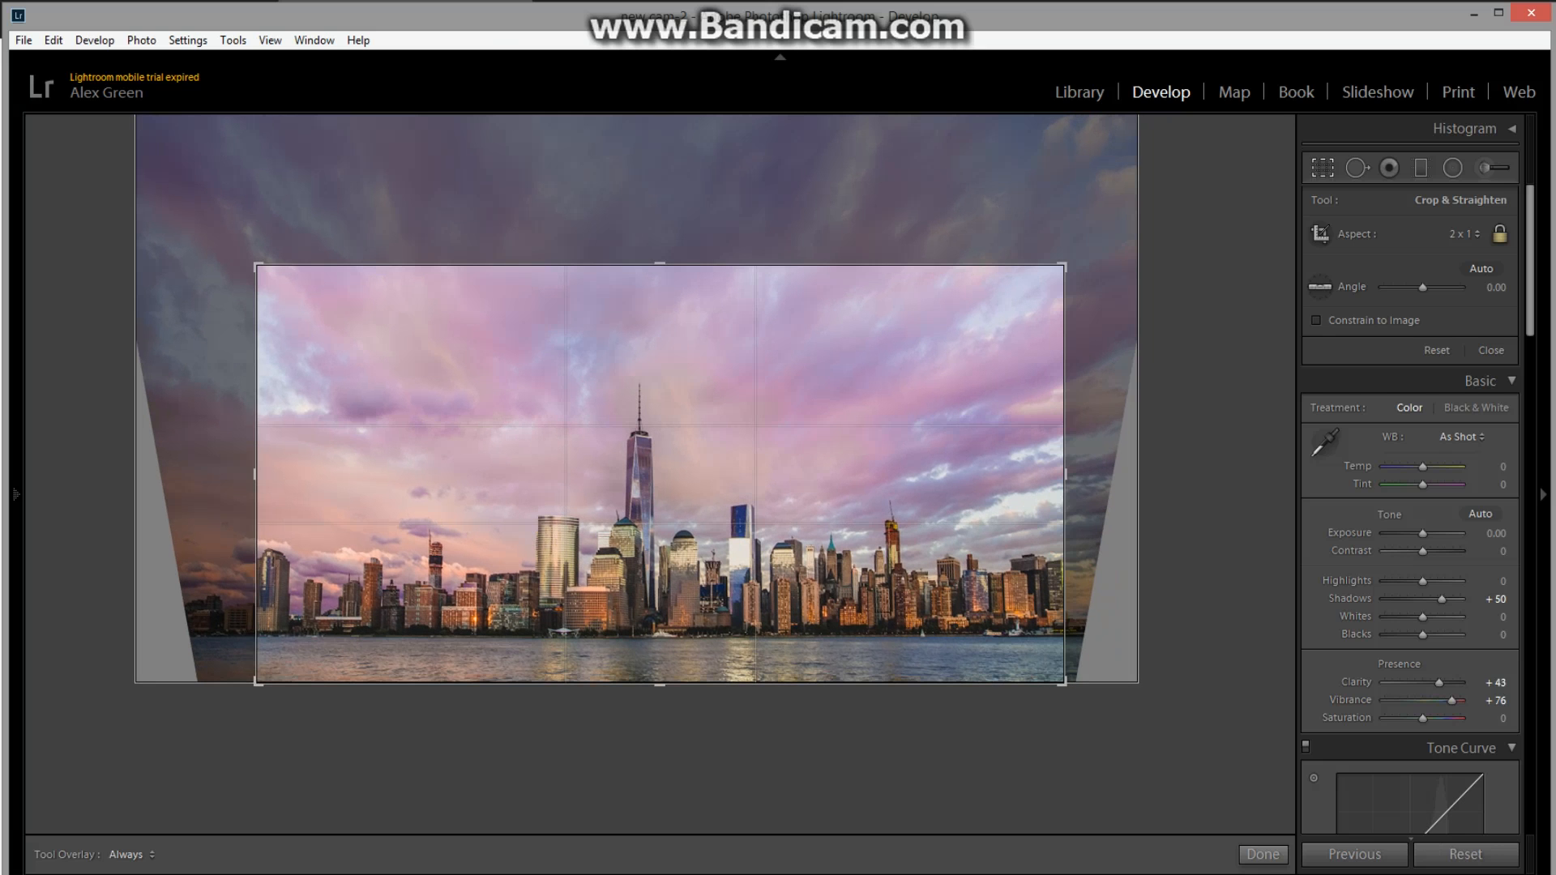
click(1265, 855)
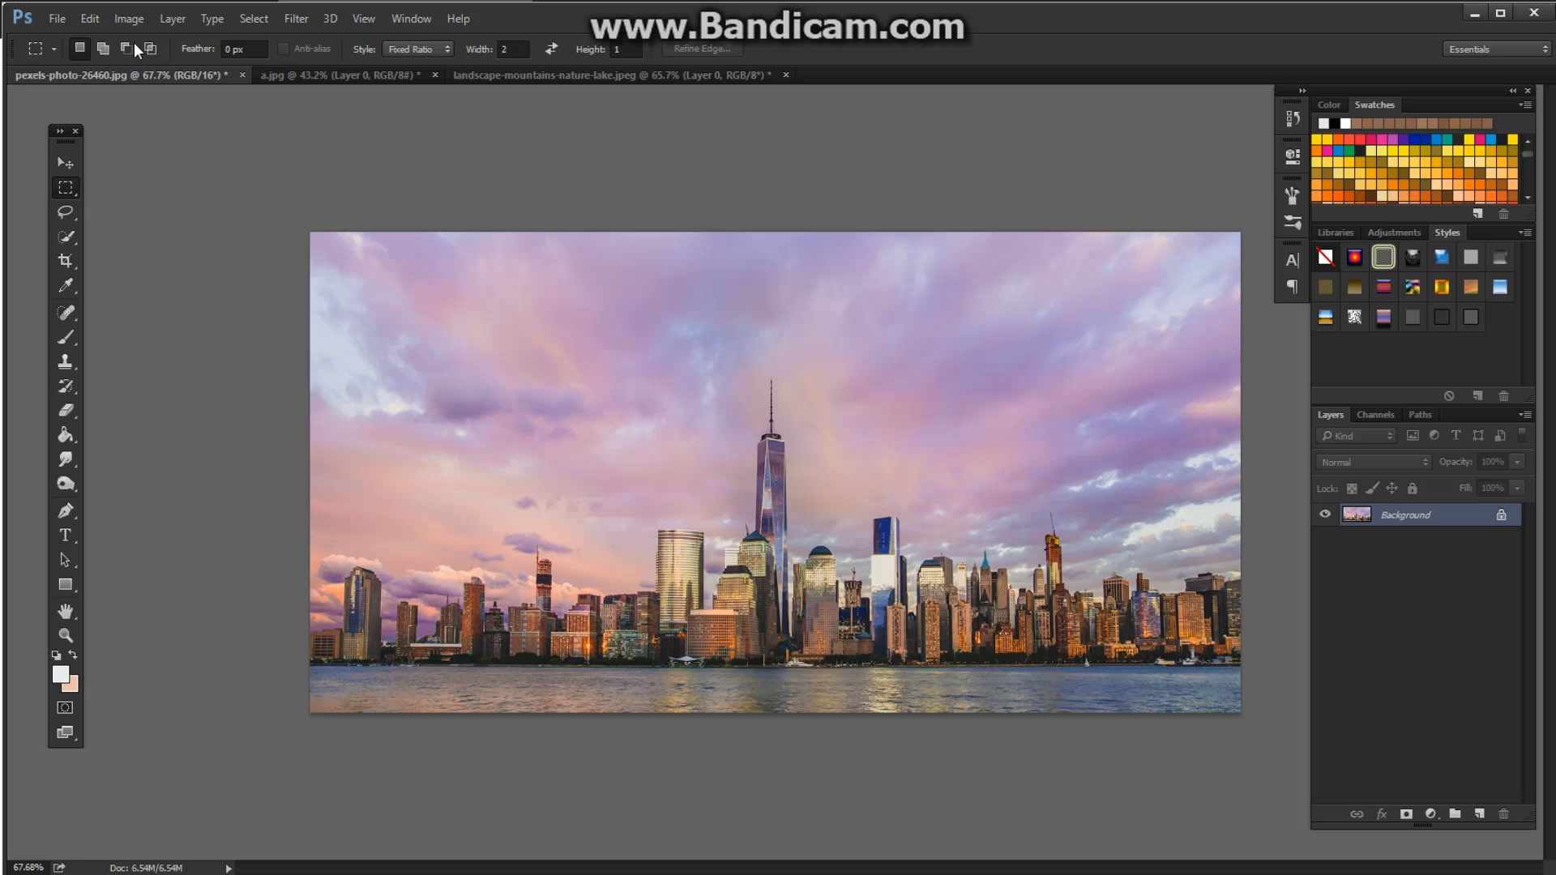
Resize the image to a square by unlinking its proportions and setting the height to 16 centimeters
click(131, 21)
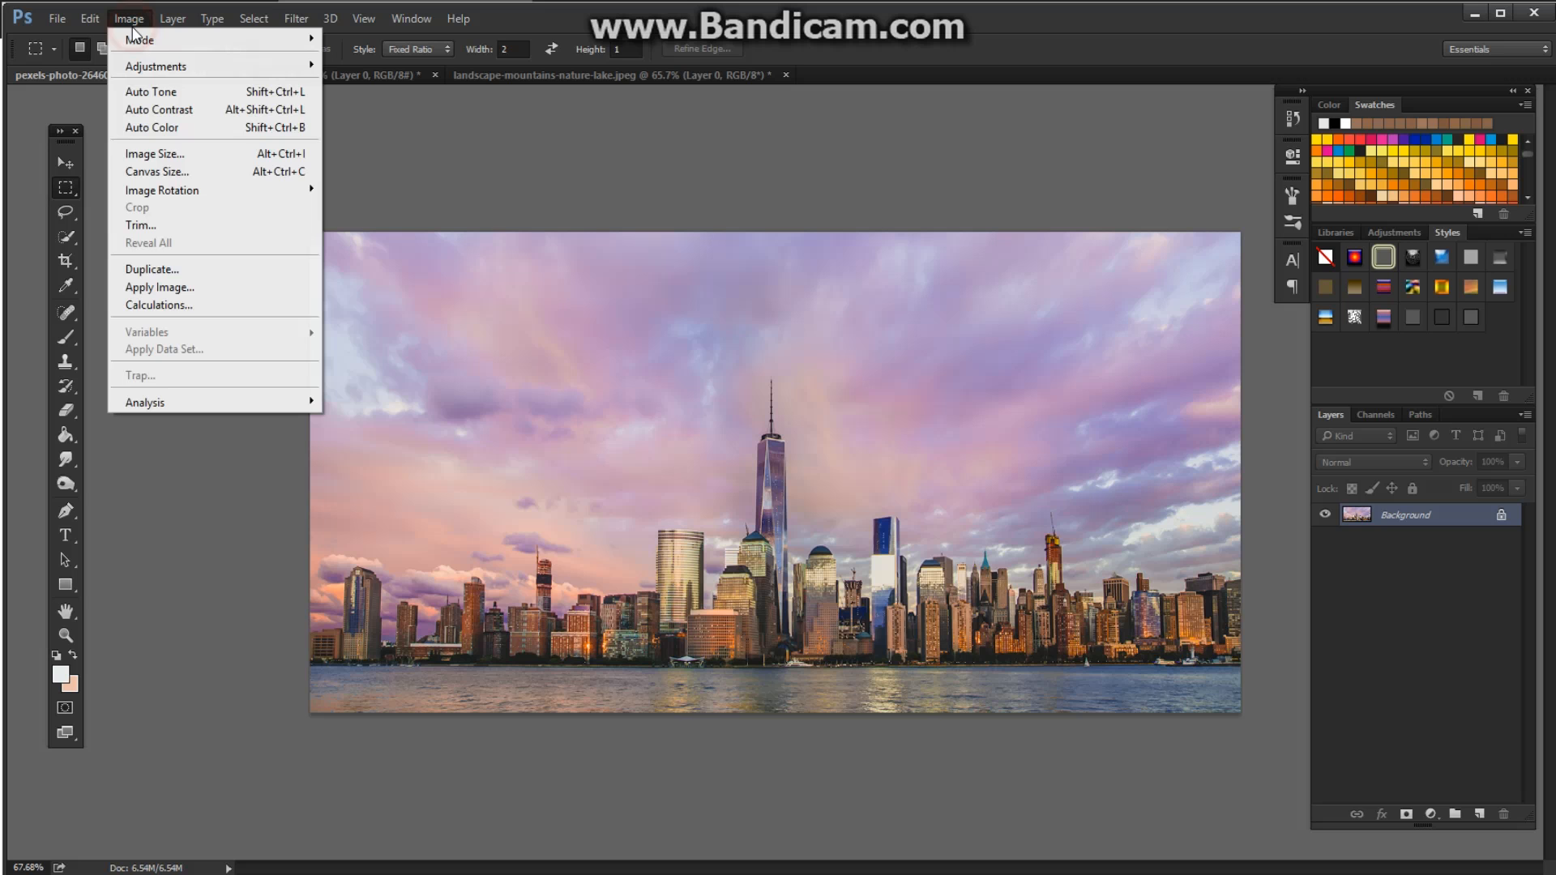
click(156, 173)
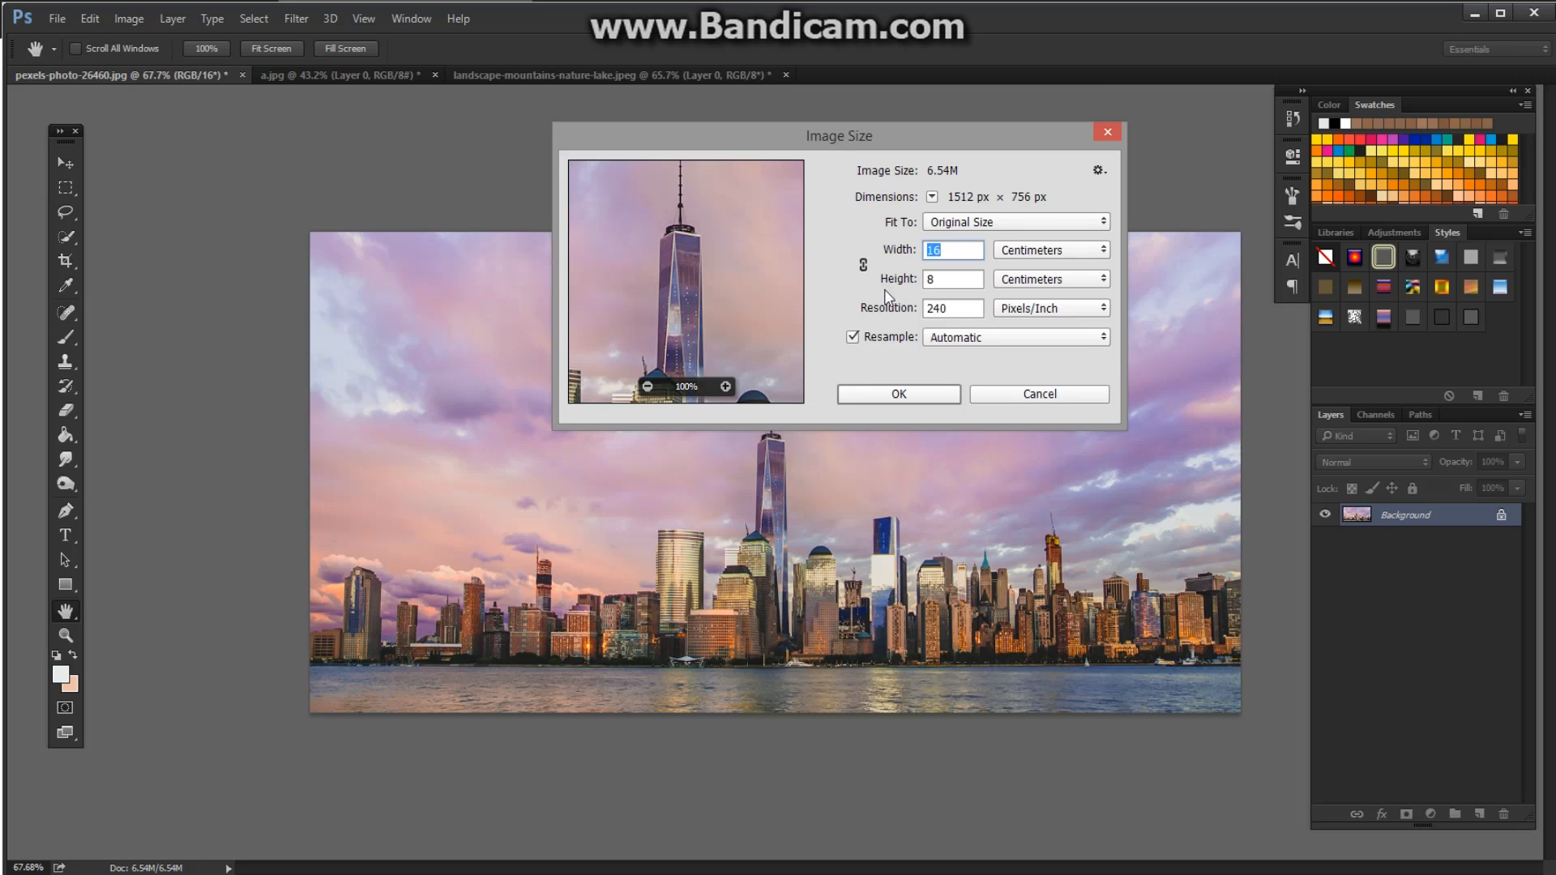
click(864, 265)
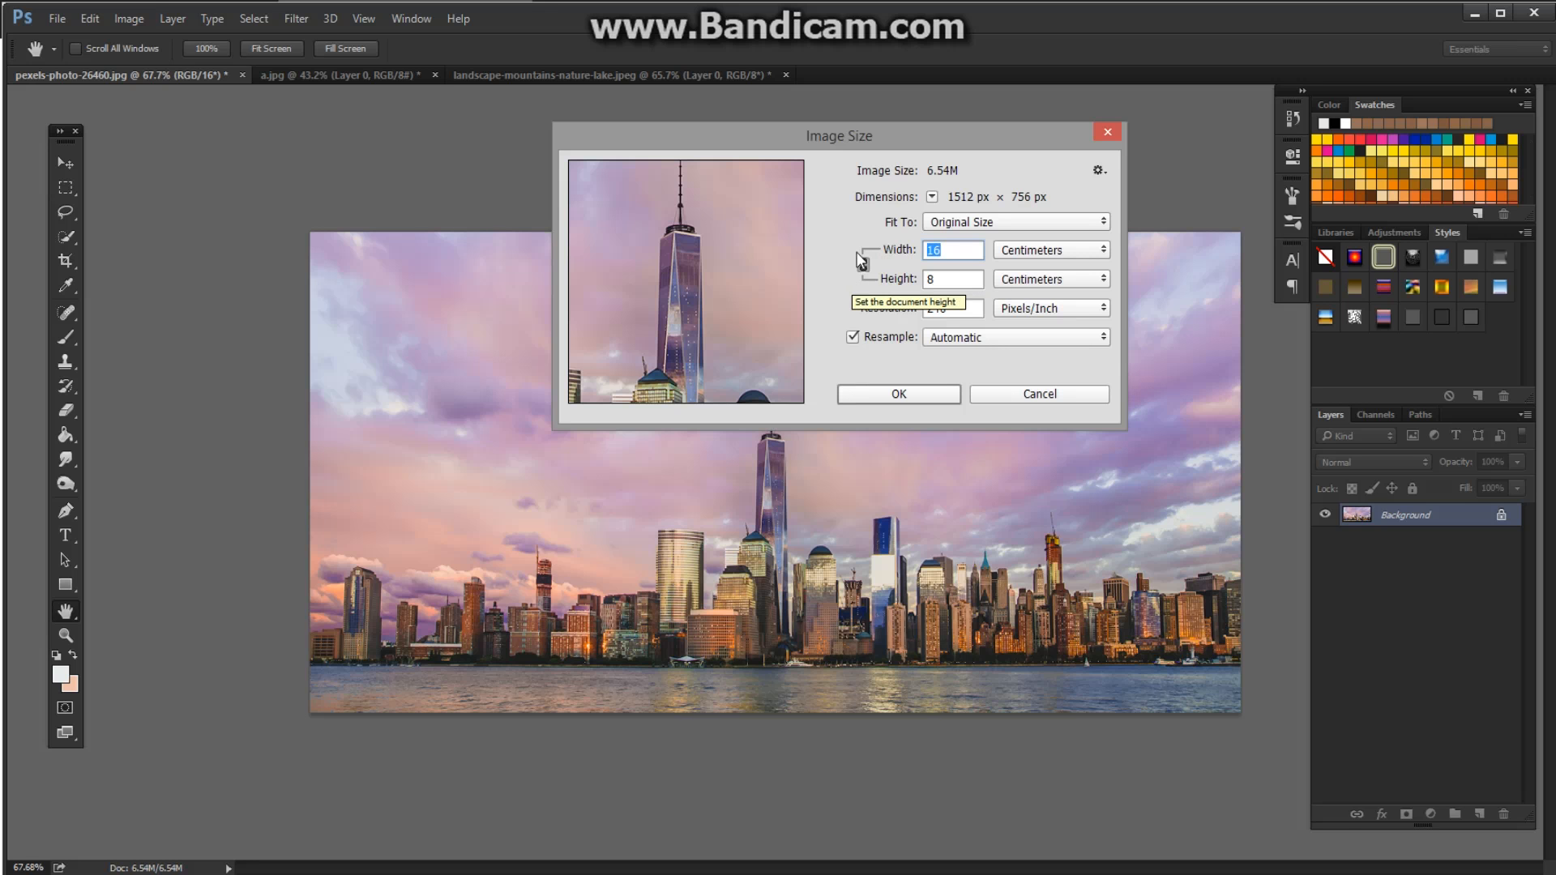
click(863, 265)
click(862, 265)
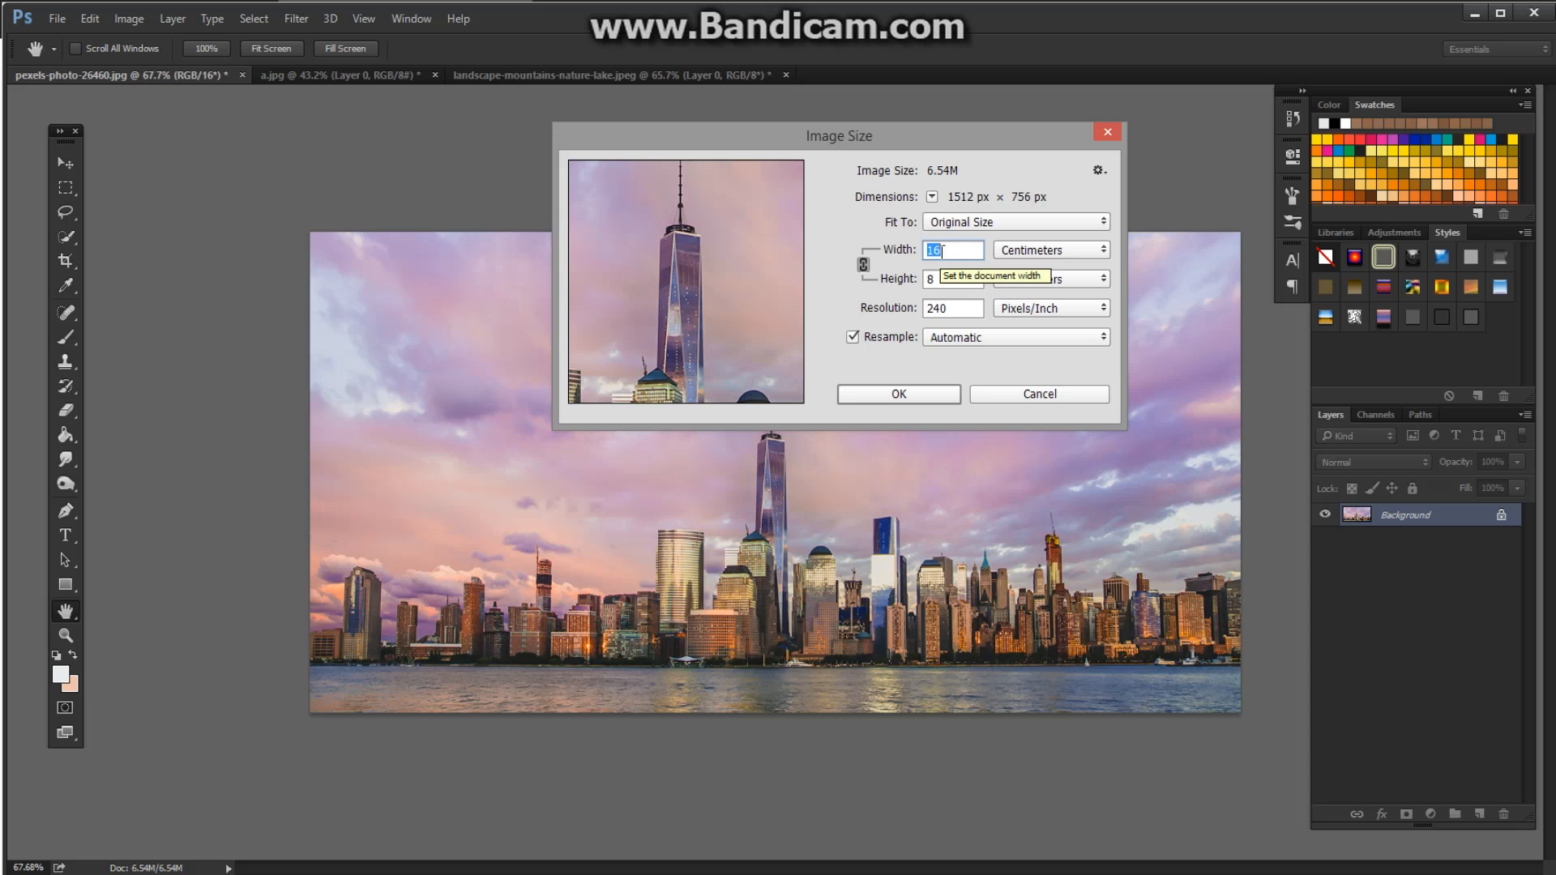
click(863, 265)
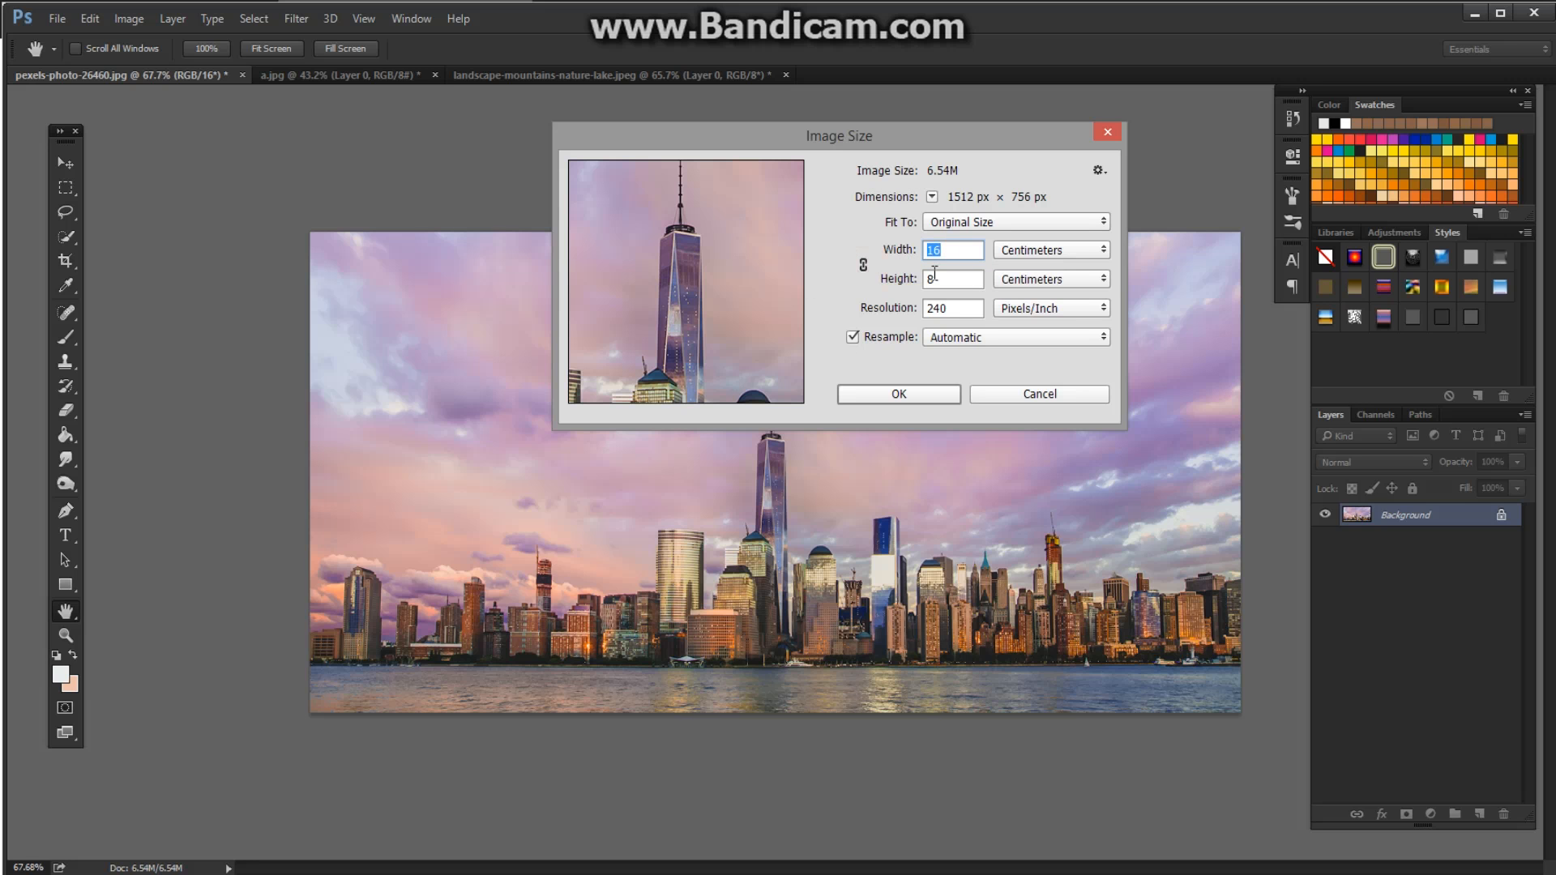
click(942, 279)
double_click(932, 284)
text(1)
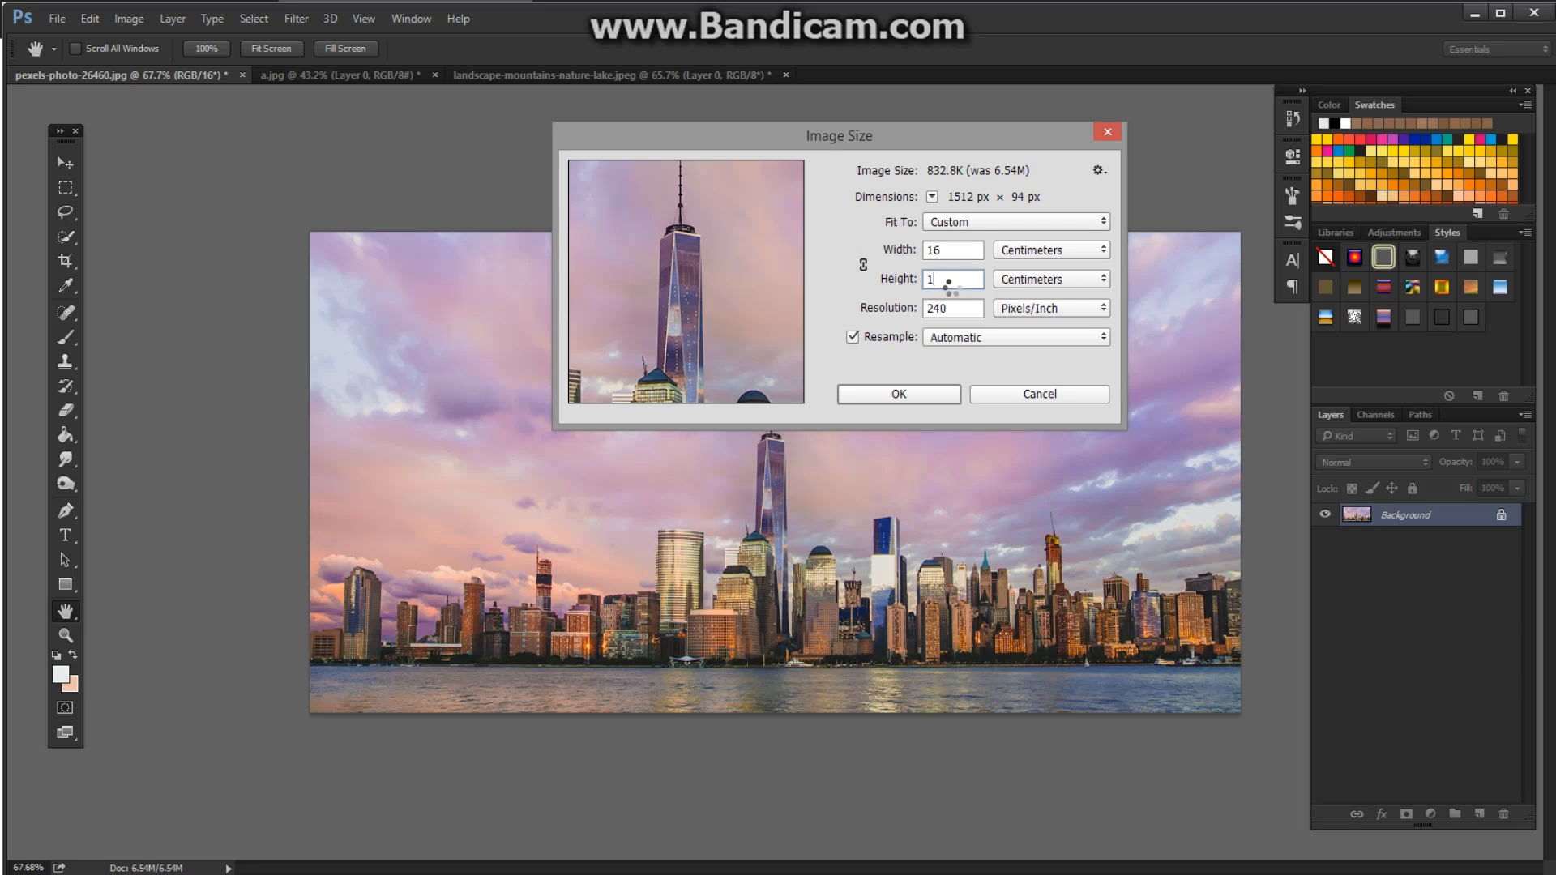
text(6)
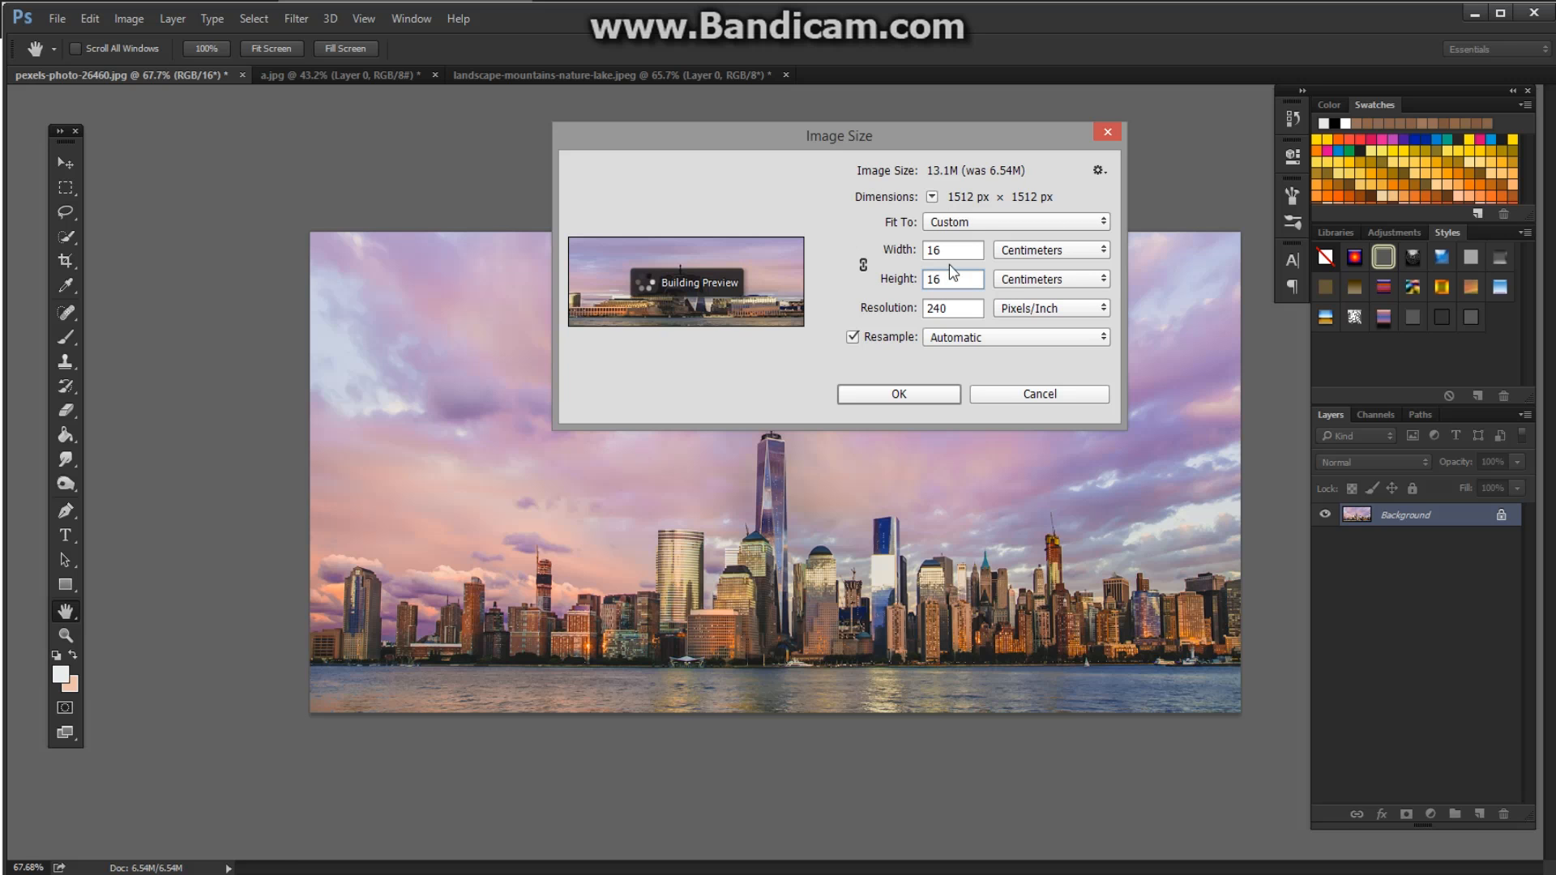
click(921, 394)
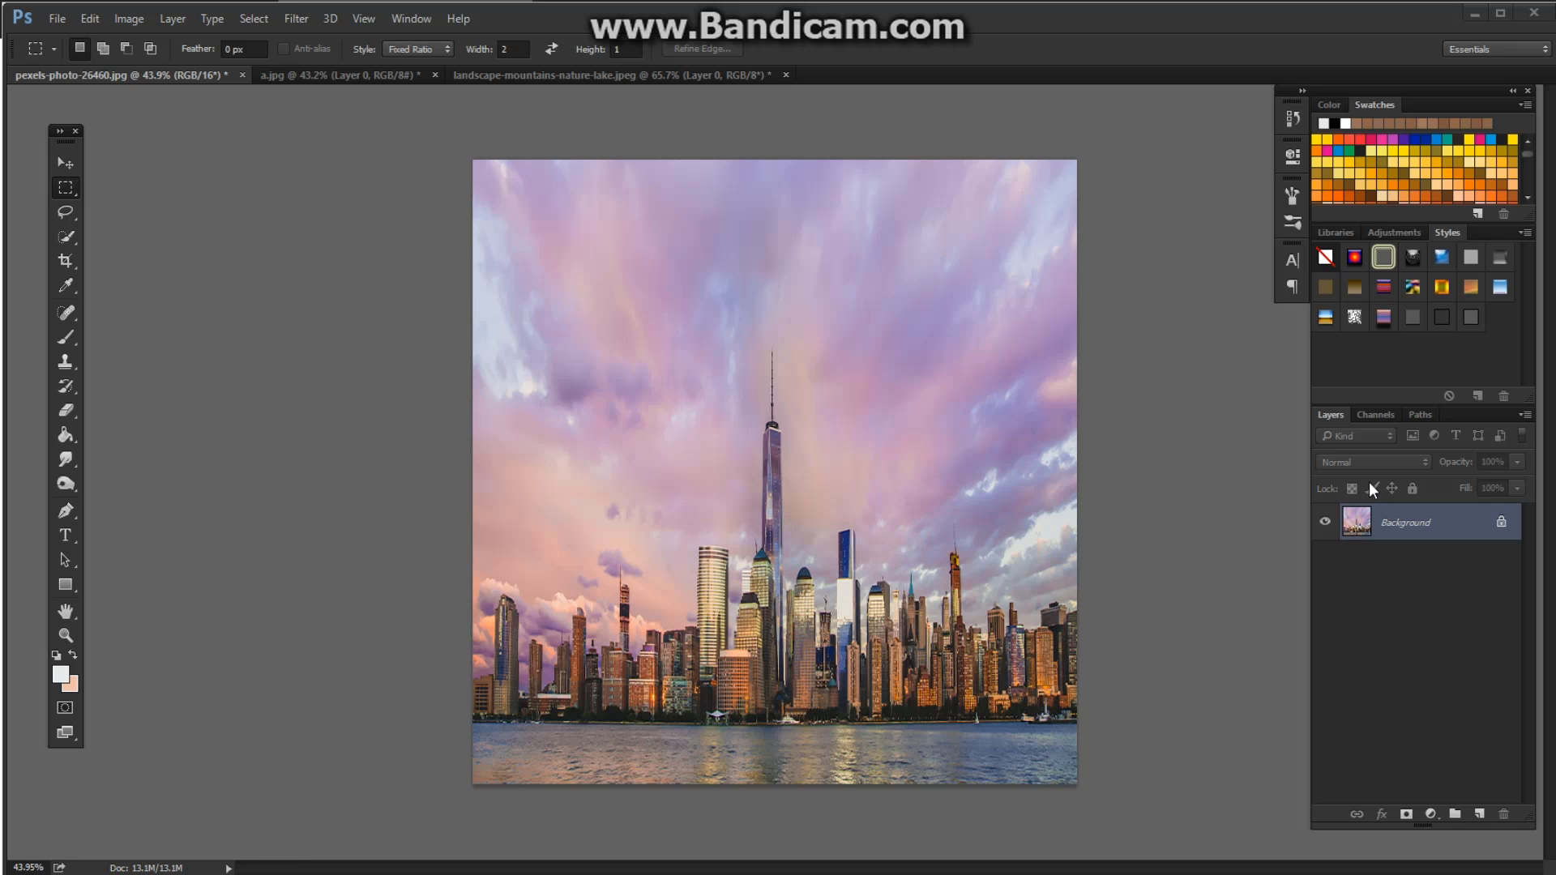
Unlock the background layer and flip the skyline image vertically
click(1501, 525)
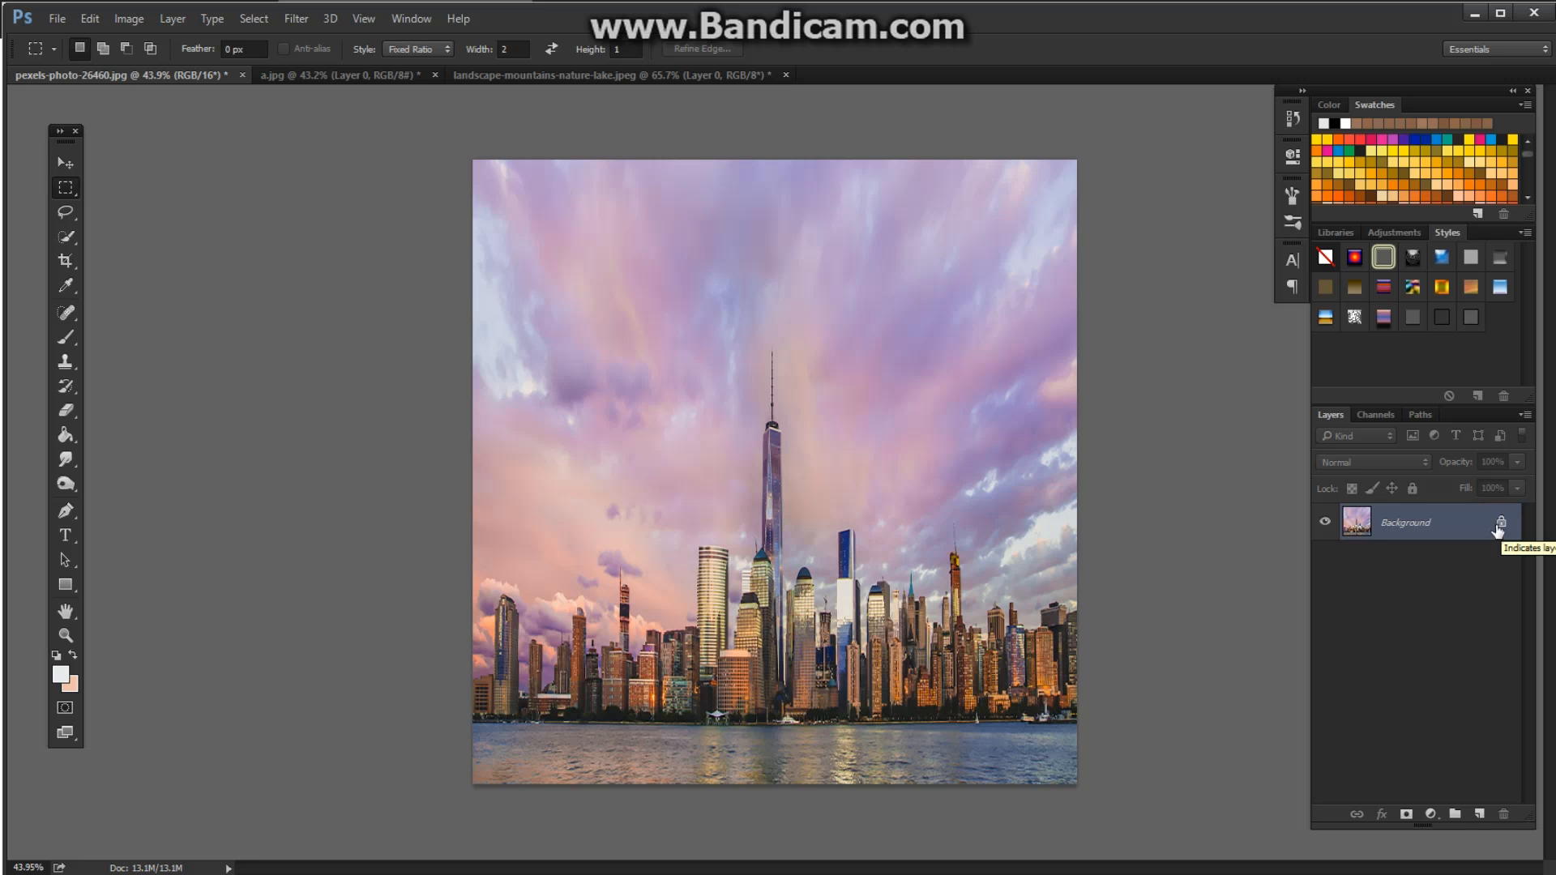
click(1498, 526)
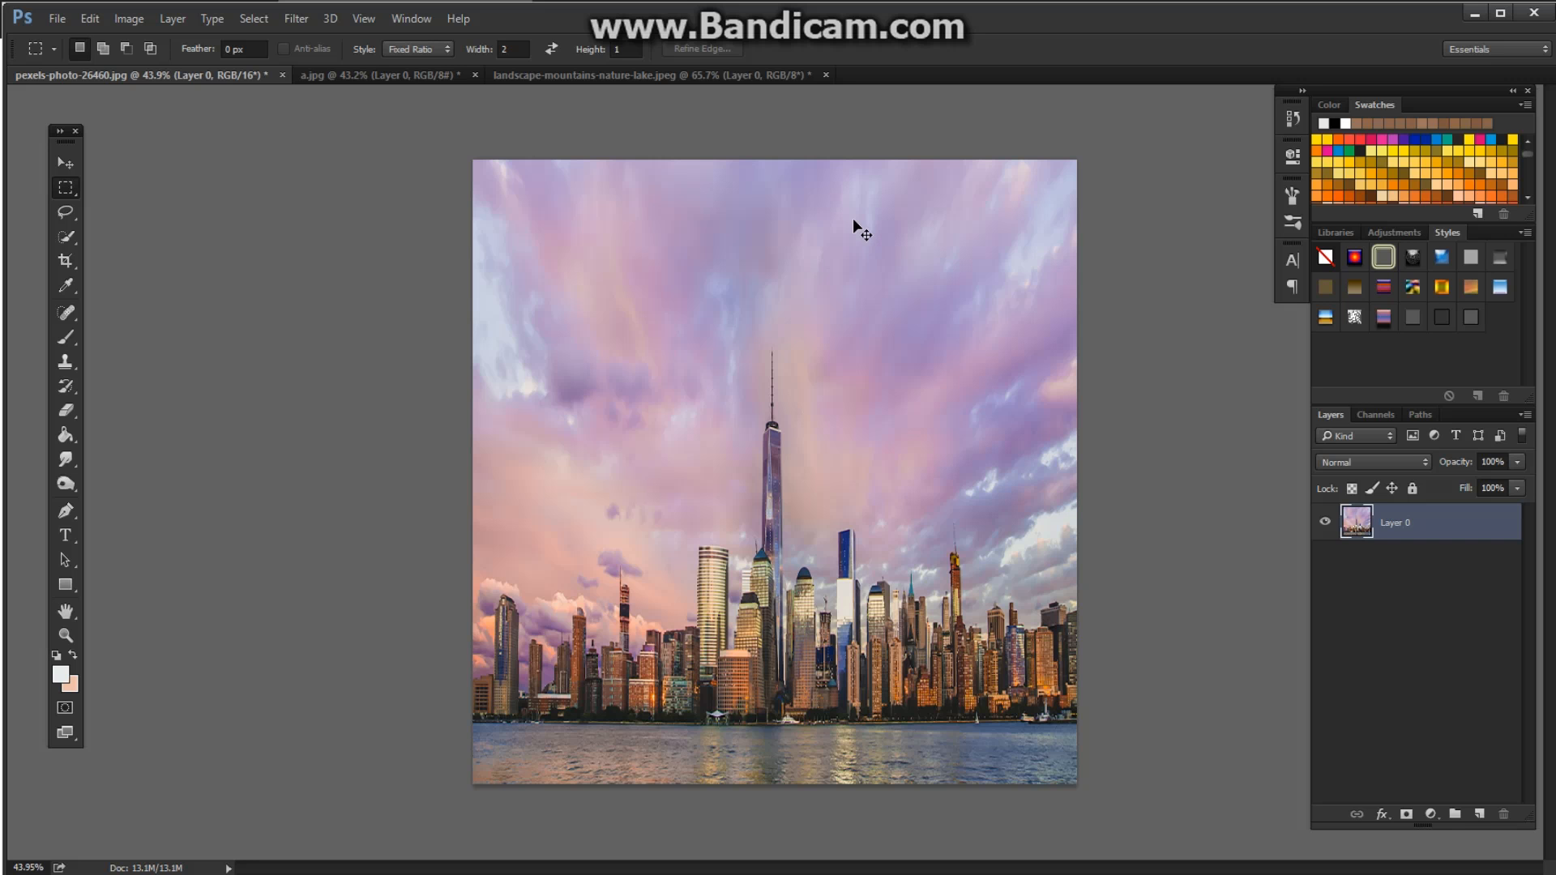
key(ctrl+t)
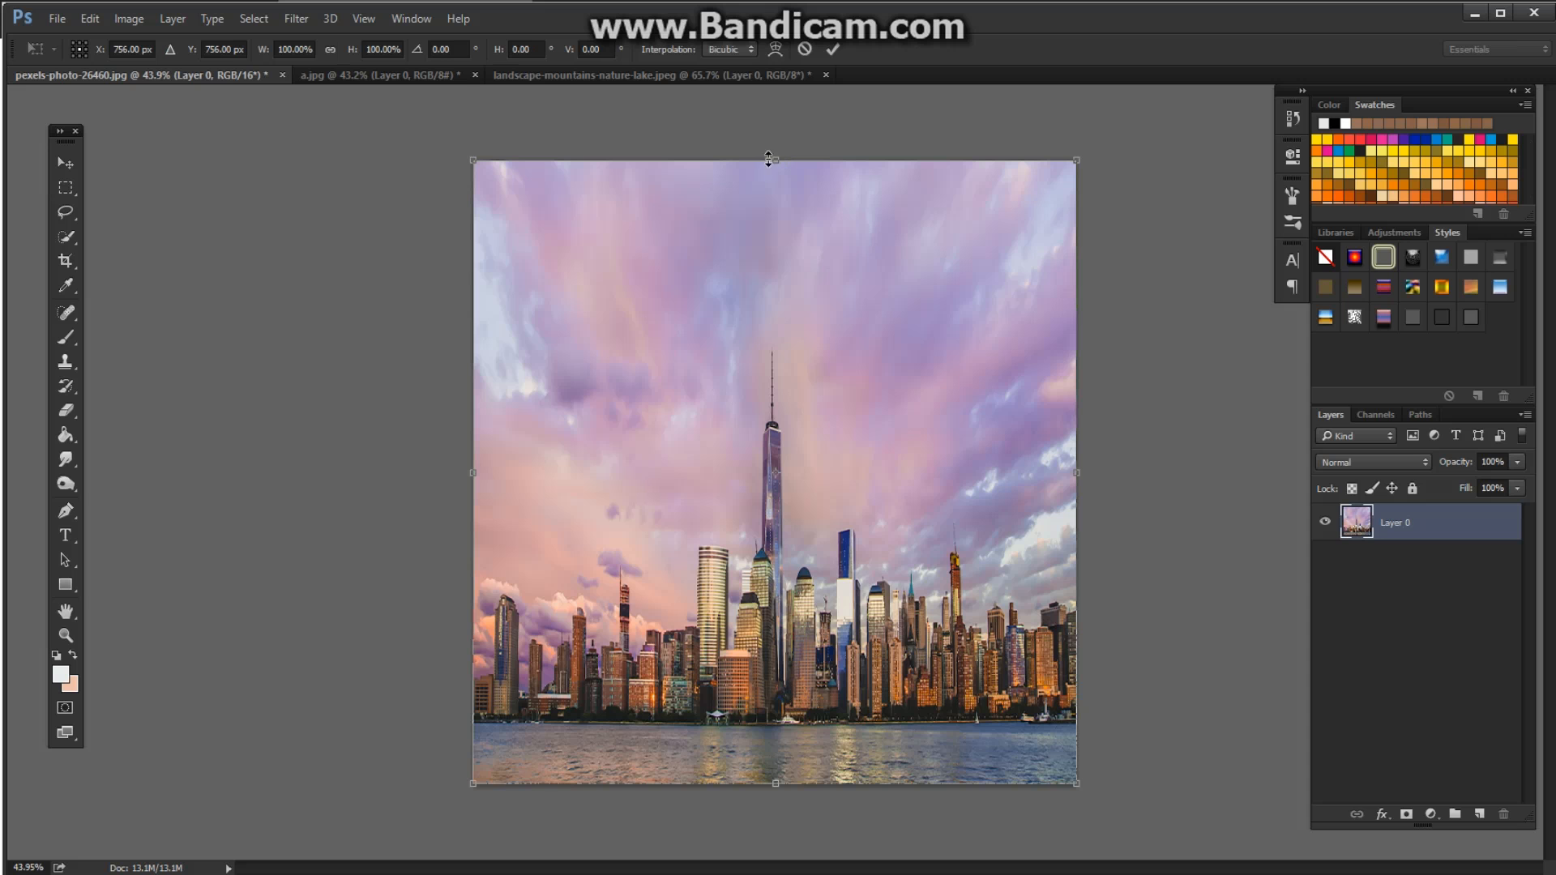
right_click(793, 276)
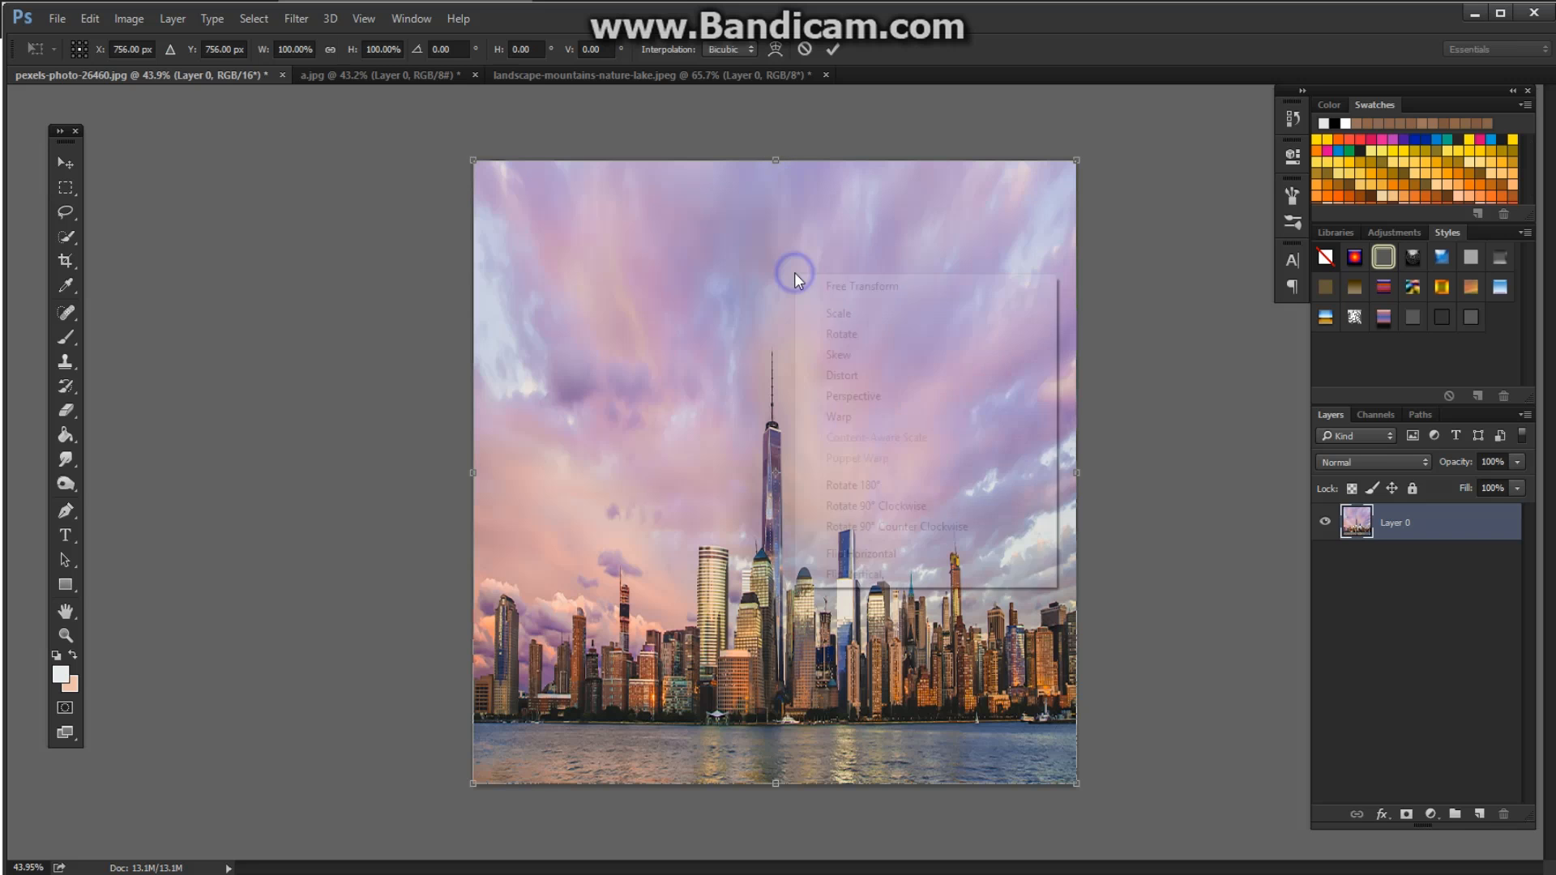
click(849, 574)
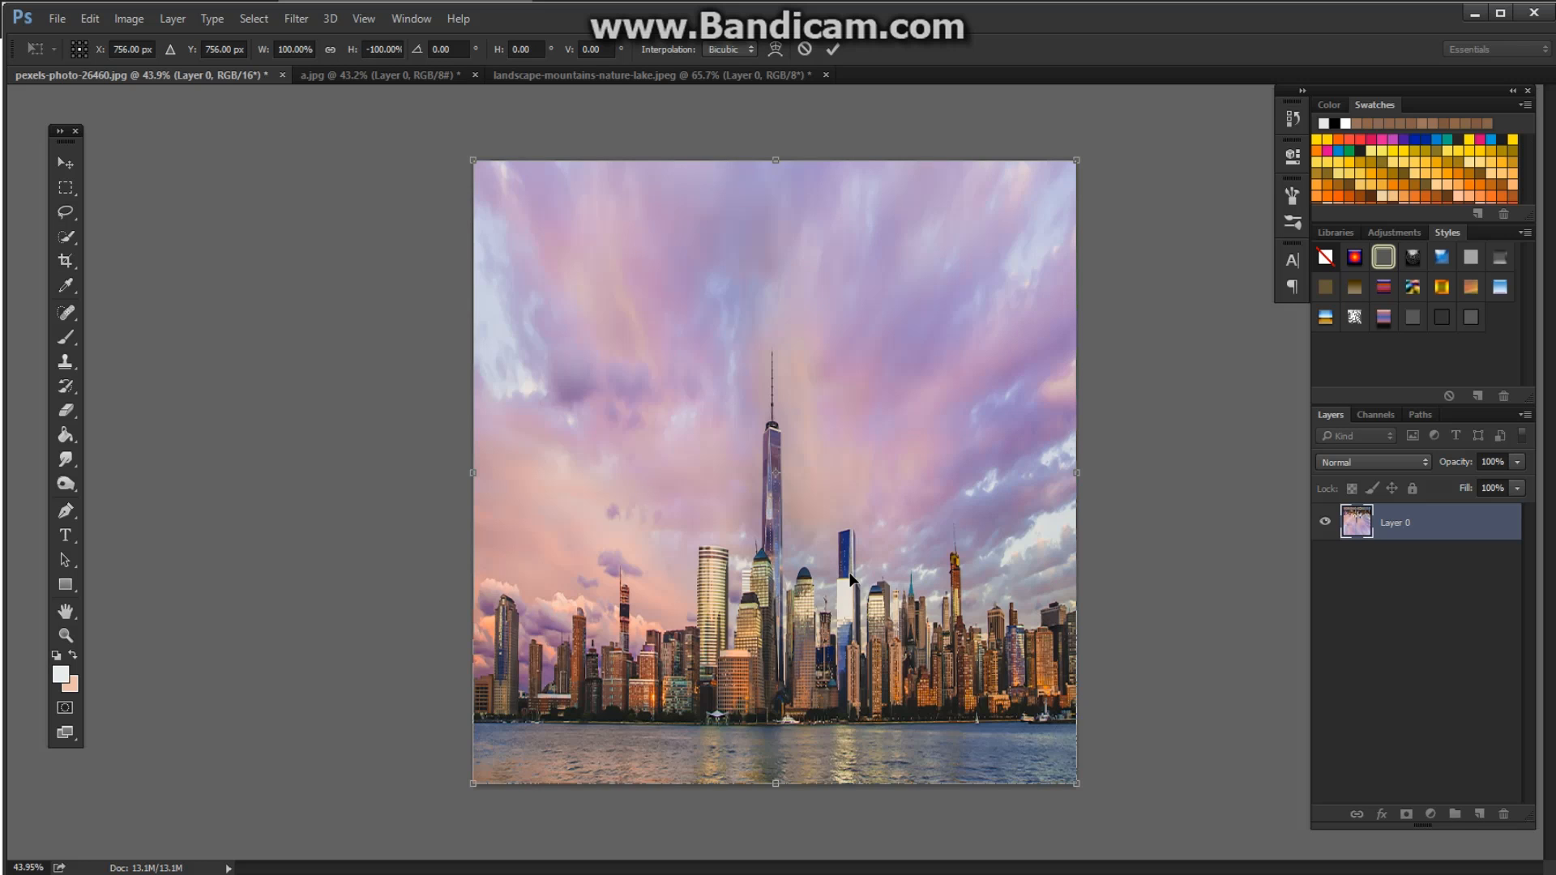
key(m)
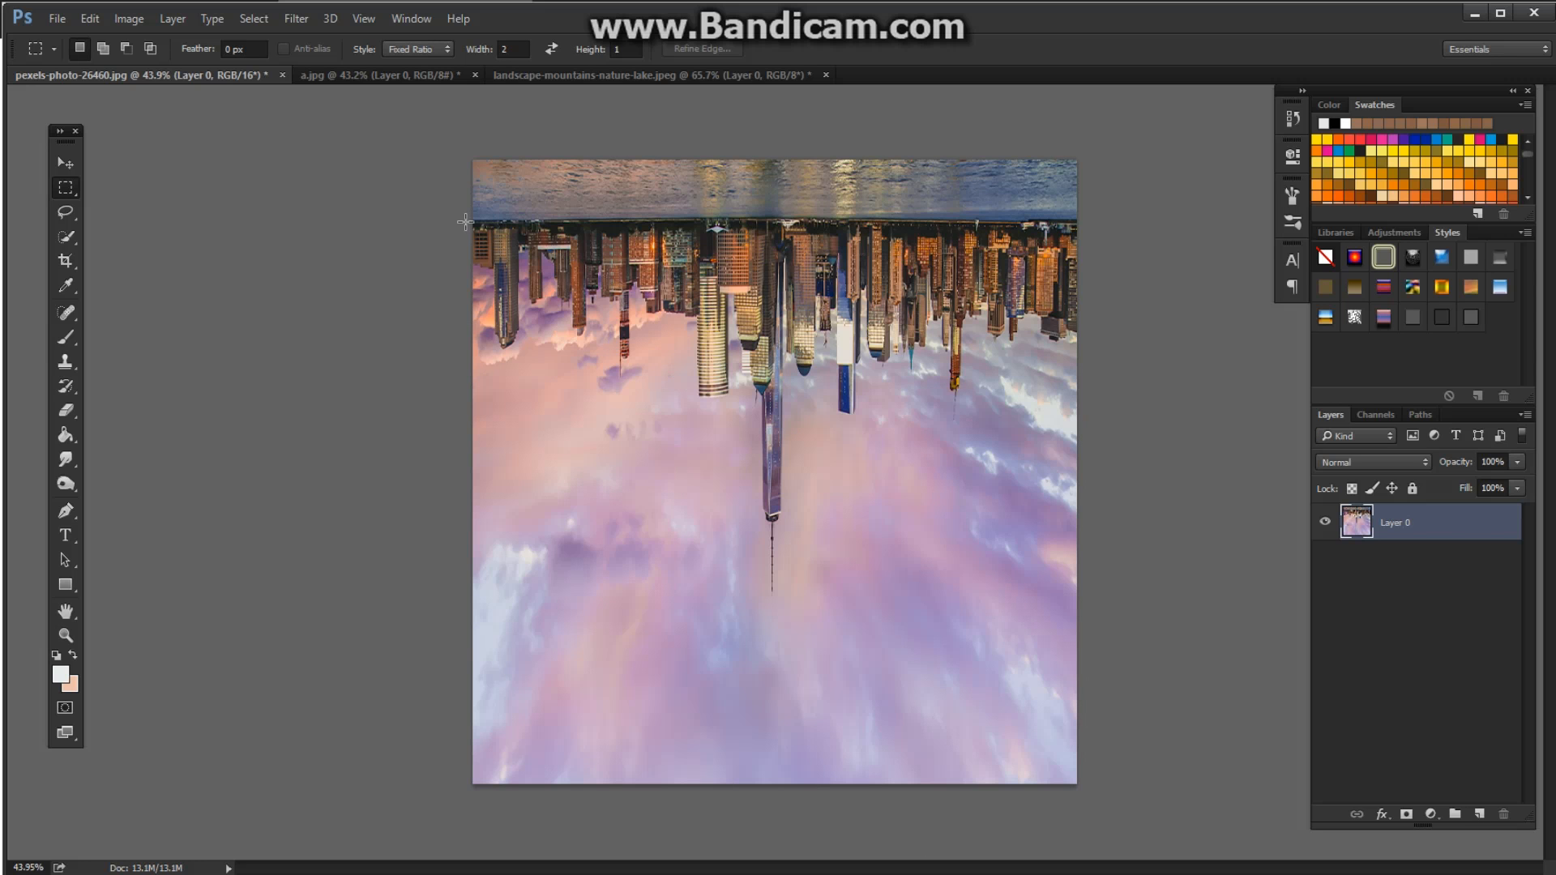
Apply the Polar Coordinates distortion filter to the flipped skyline using the Rectangular to Polar option
click(299, 21)
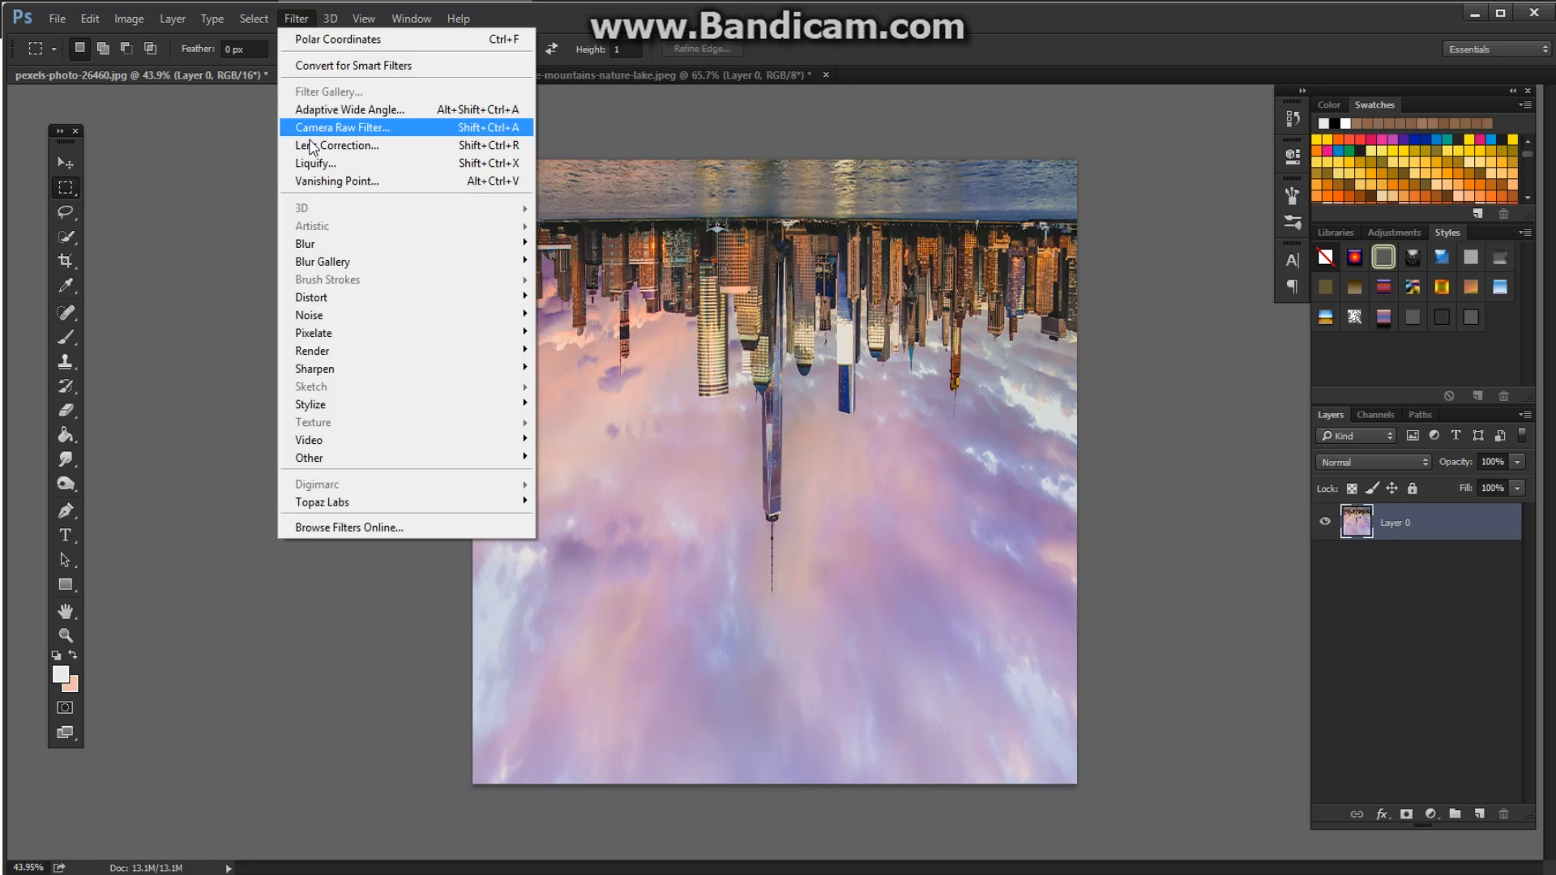
mouse_move(331, 297)
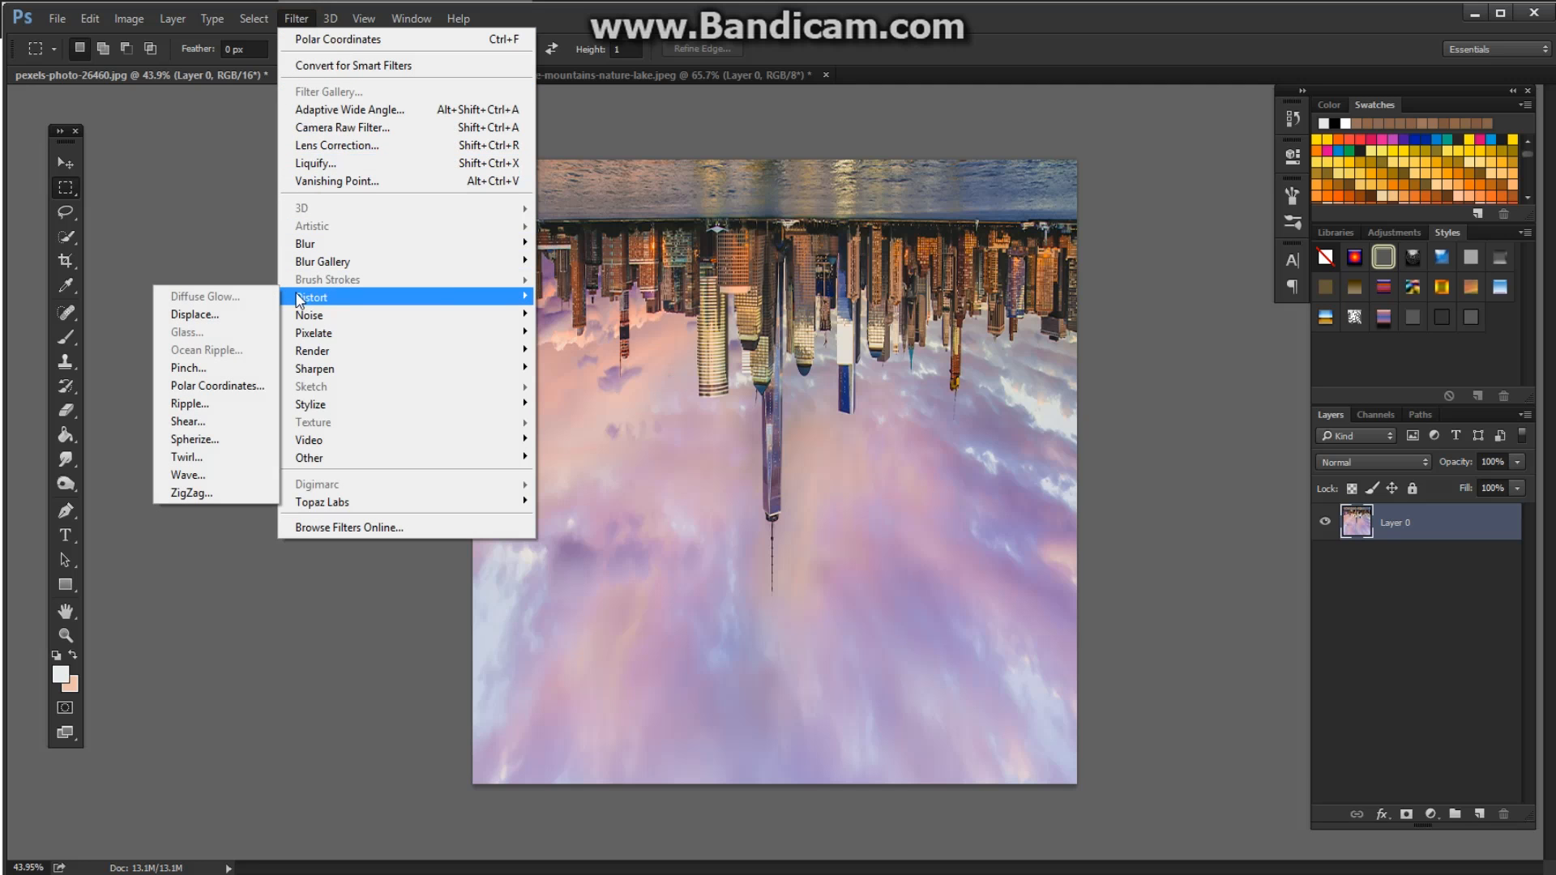
click(264, 386)
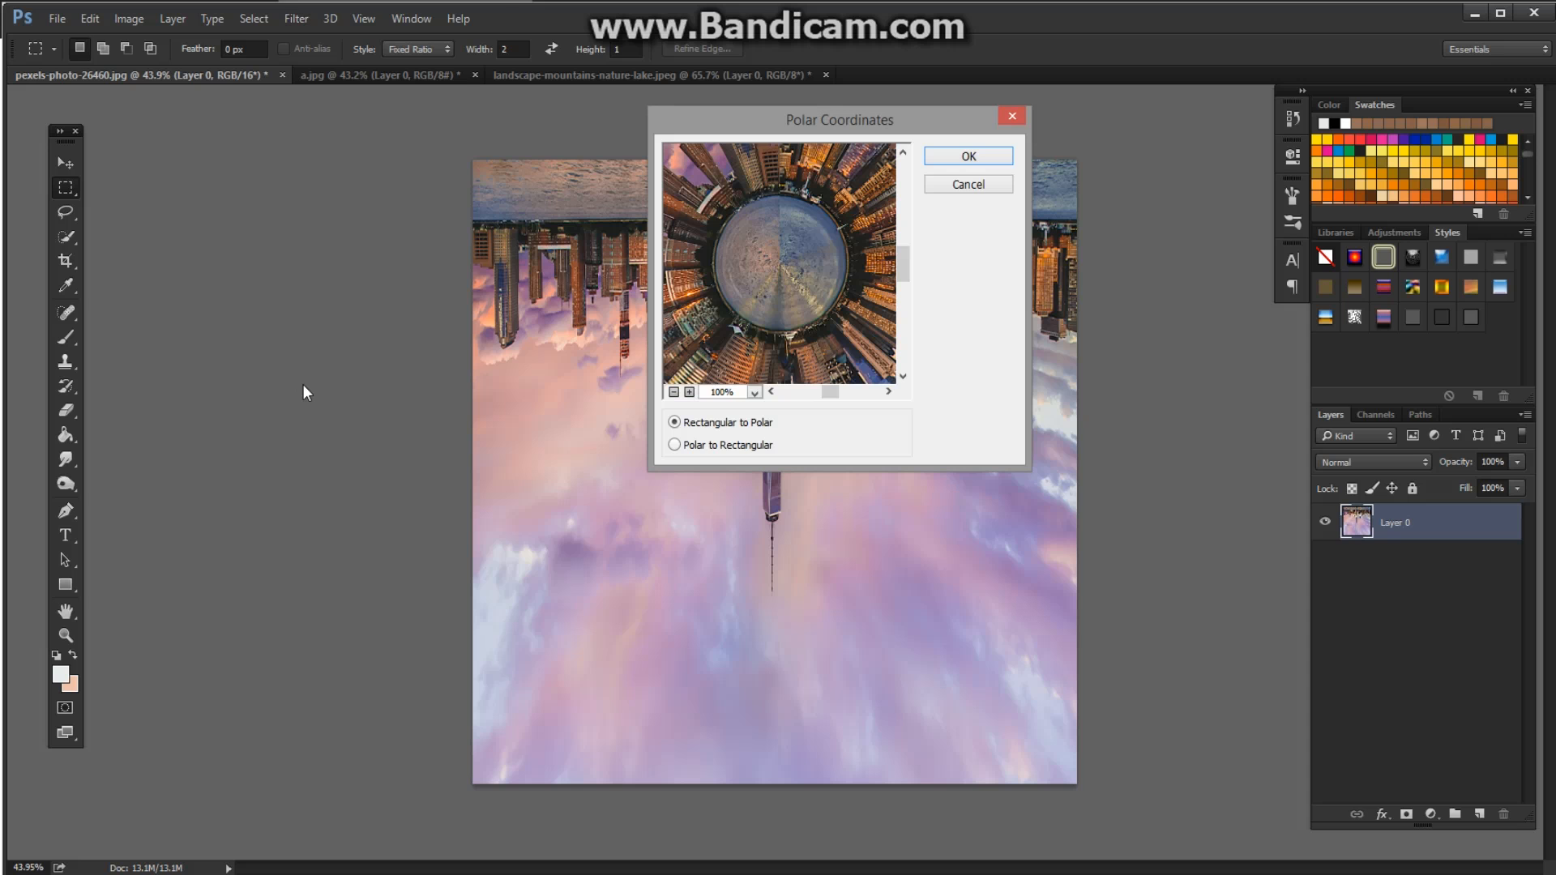
click(693, 447)
click(695, 423)
click(970, 158)
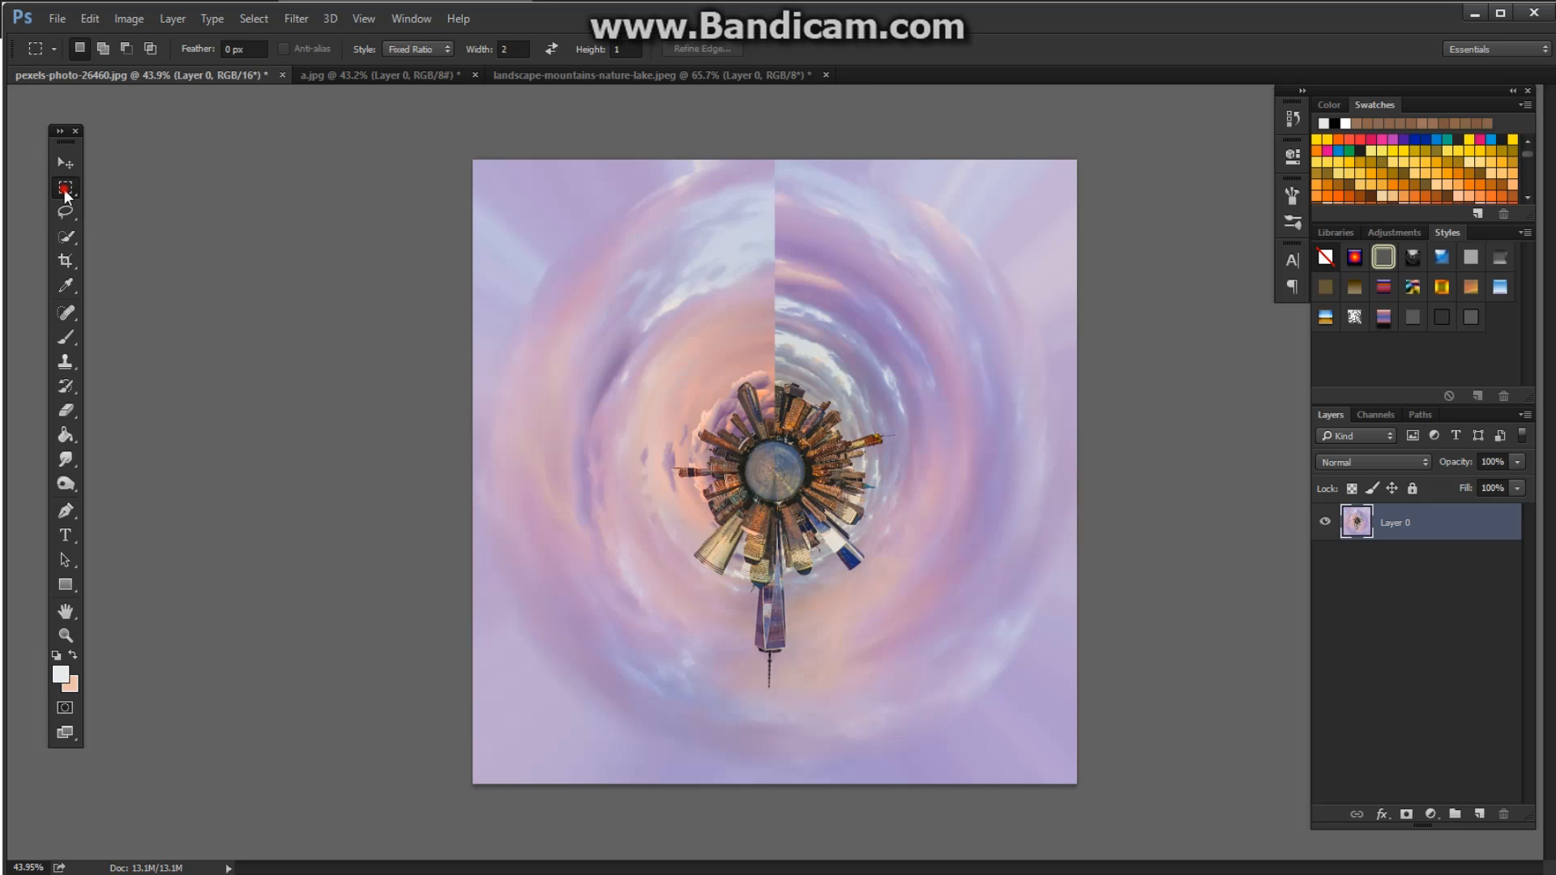
Set the rectangular marquee to a fixed 1:1 ratio and draw a square selection centred on the planet, trimming the outer sky
click(505, 50)
text(1)
click(415, 50)
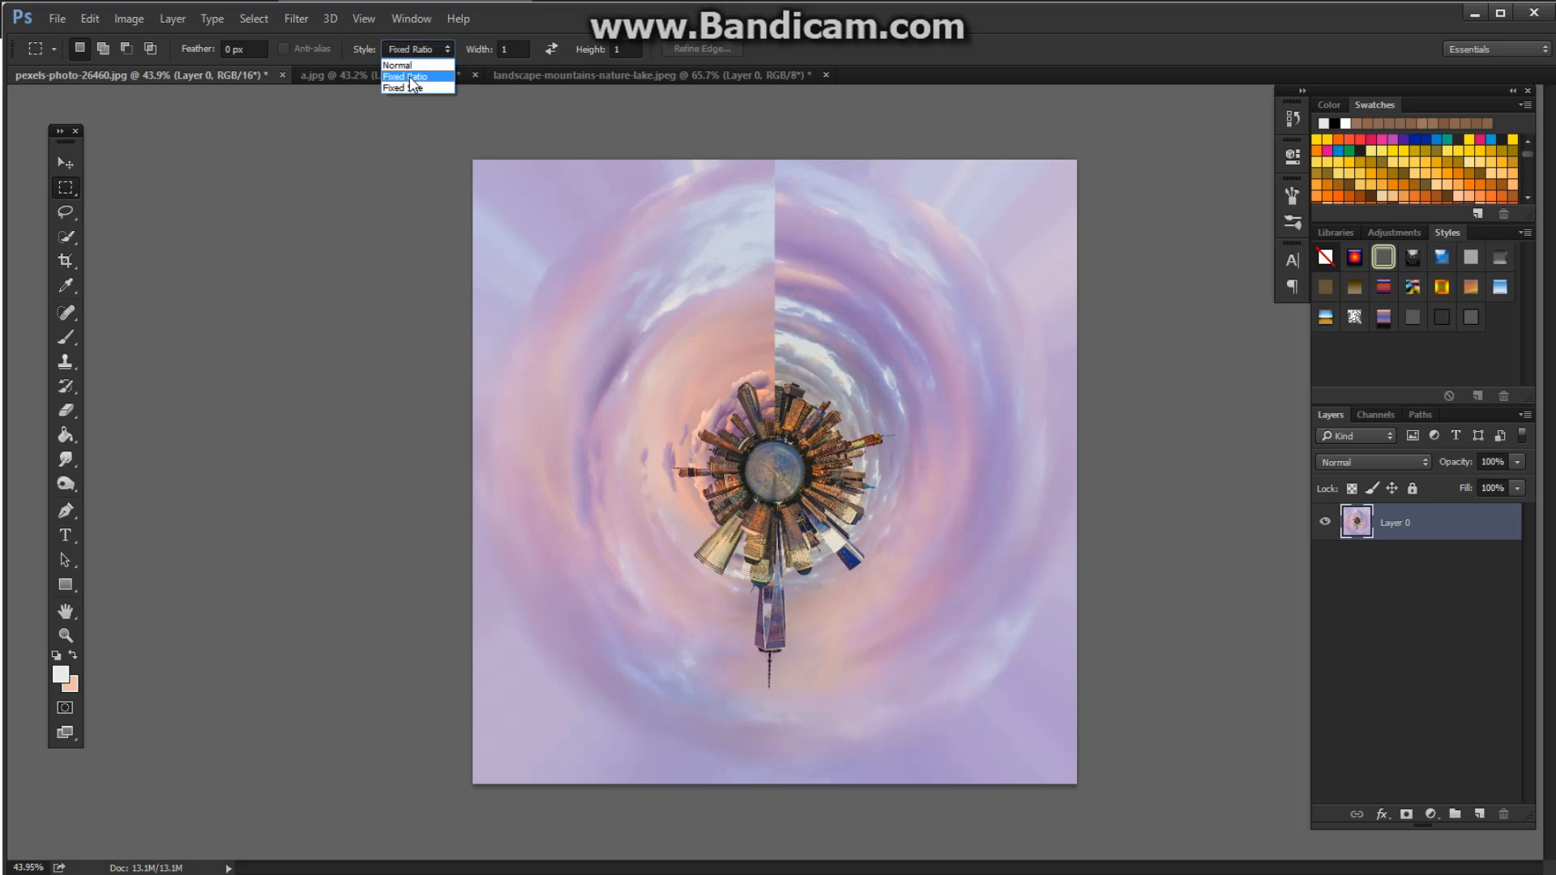
click(409, 78)
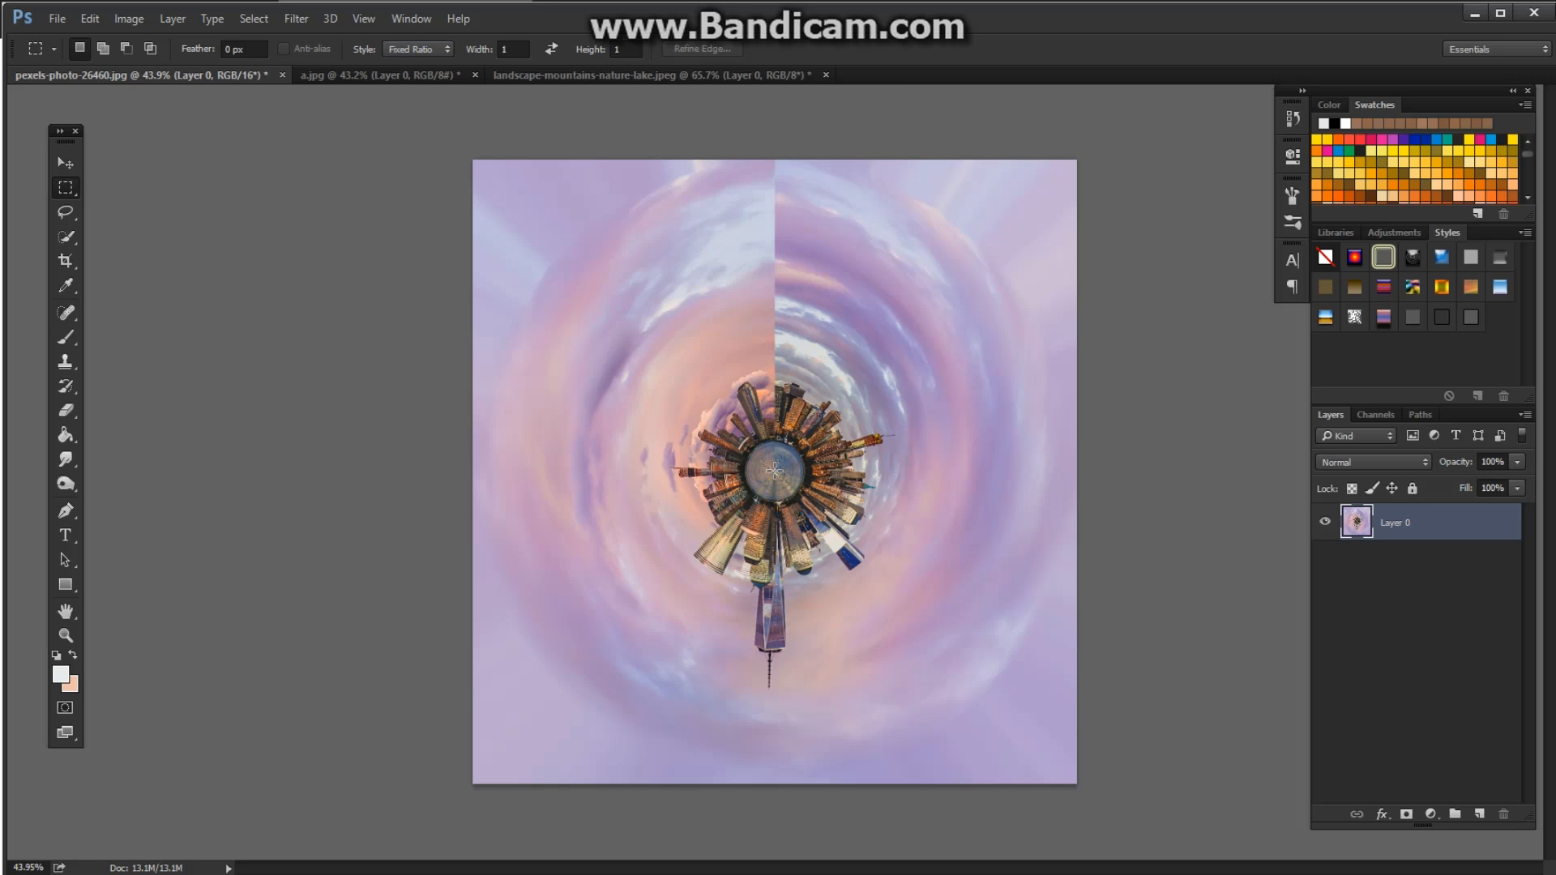
drag(789, 456, 1010, 238)
click(1010, 237)
drag(774, 469, 996, 202)
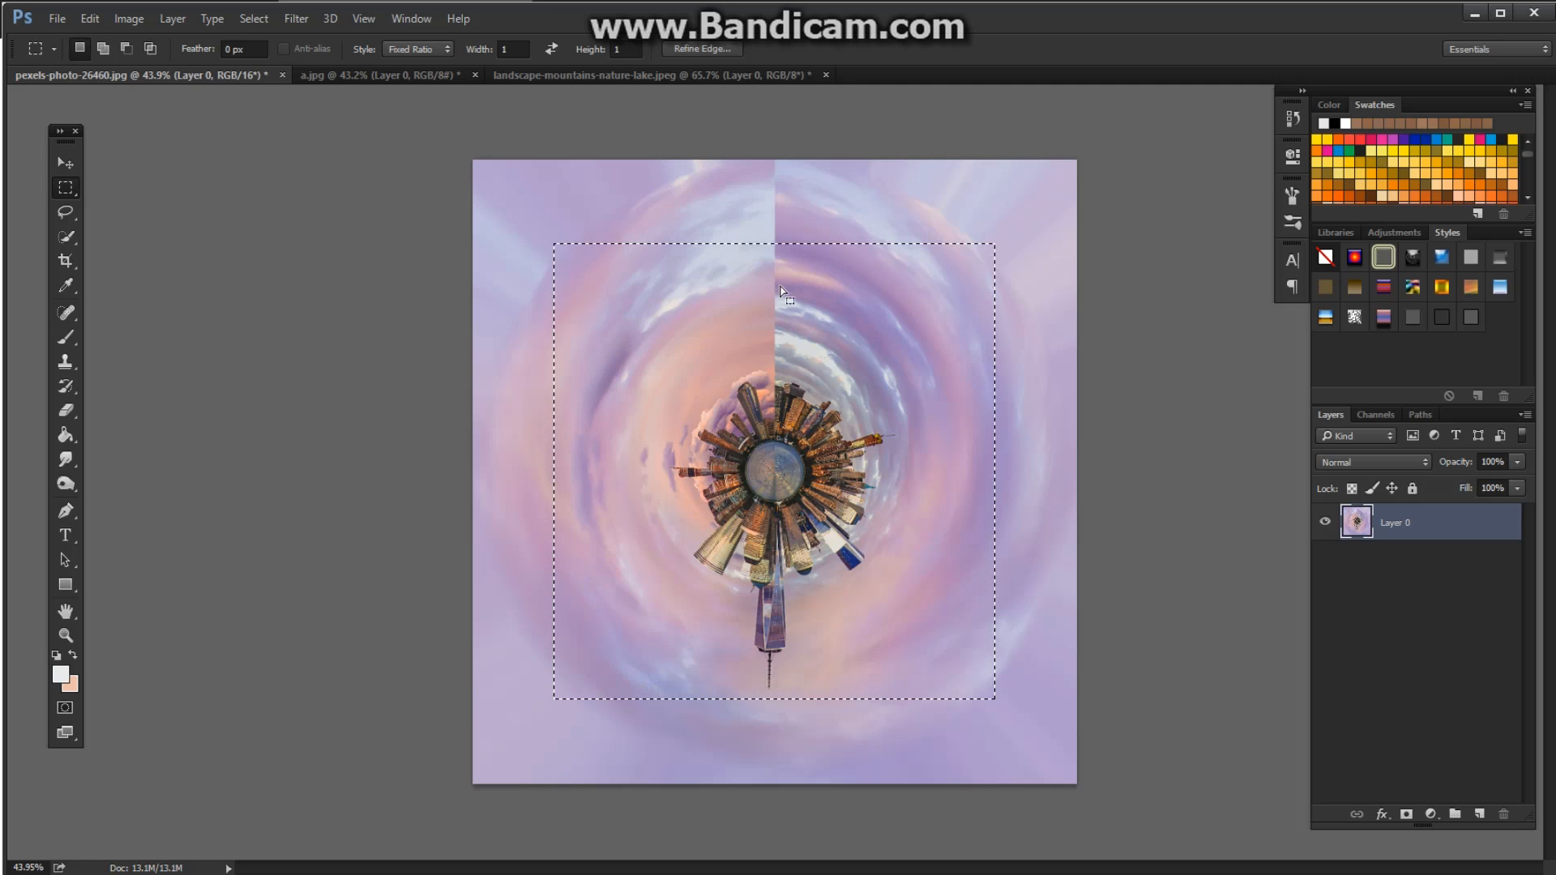
Crop the image to the square selection around the planet and deselect
click(147, 22)
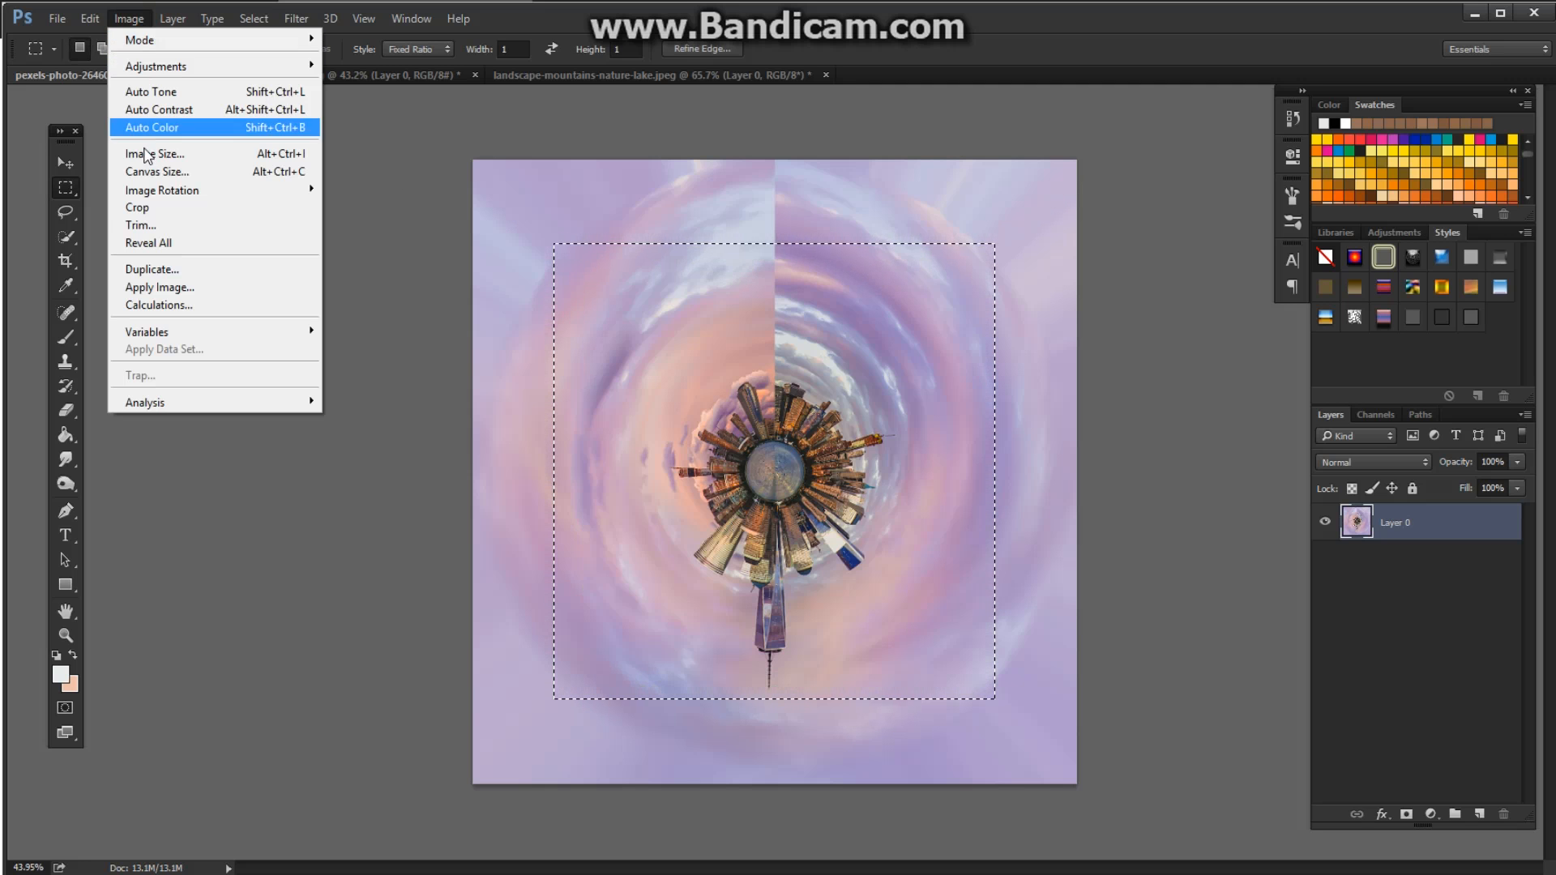
click(146, 208)
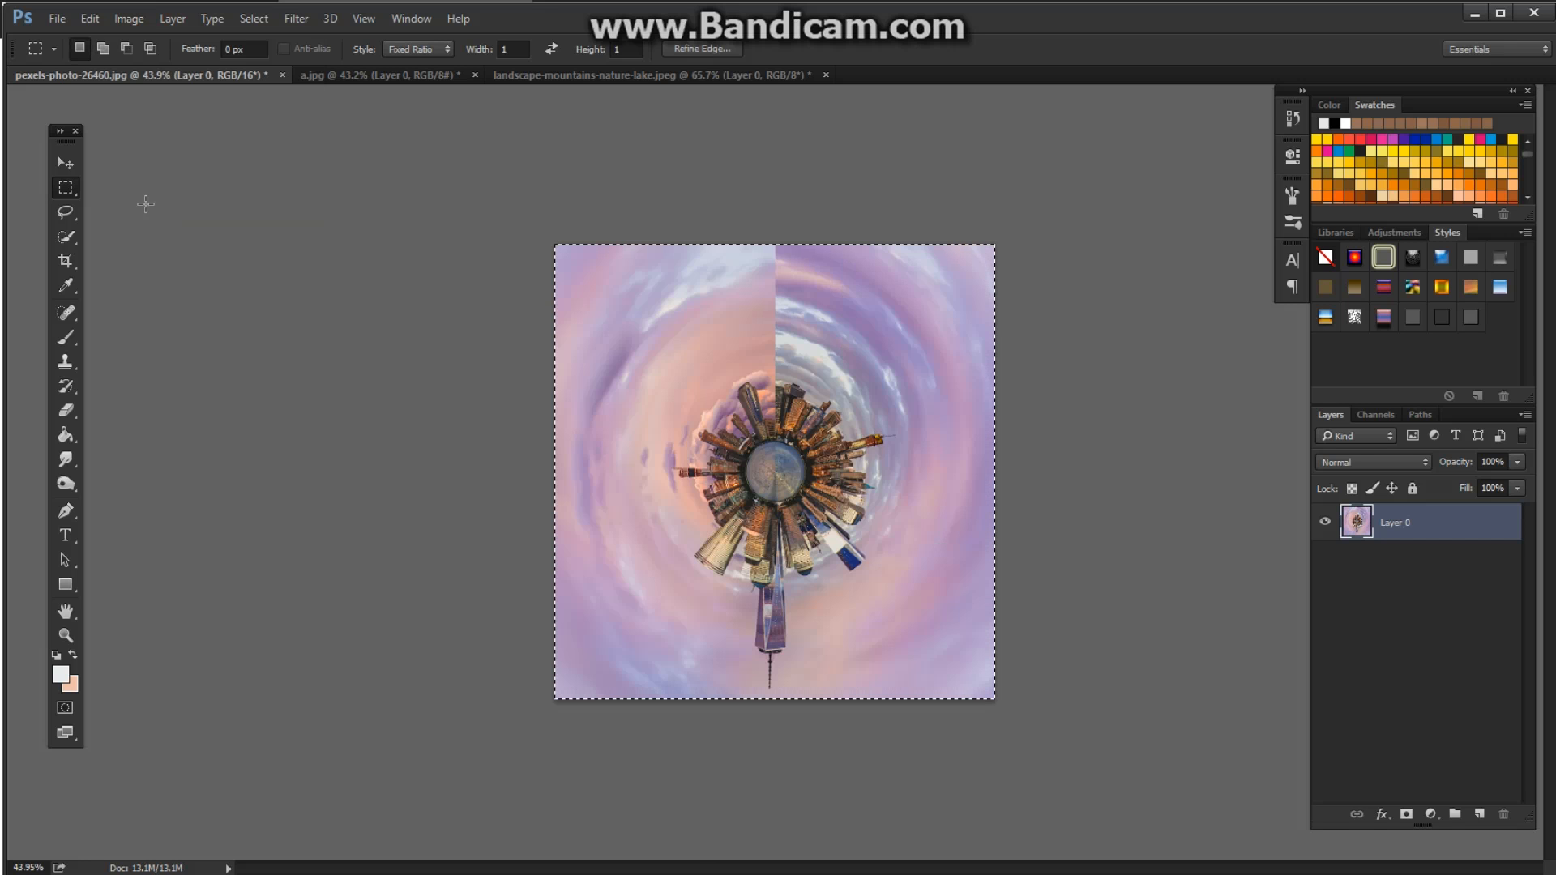
key(ctrl+d)
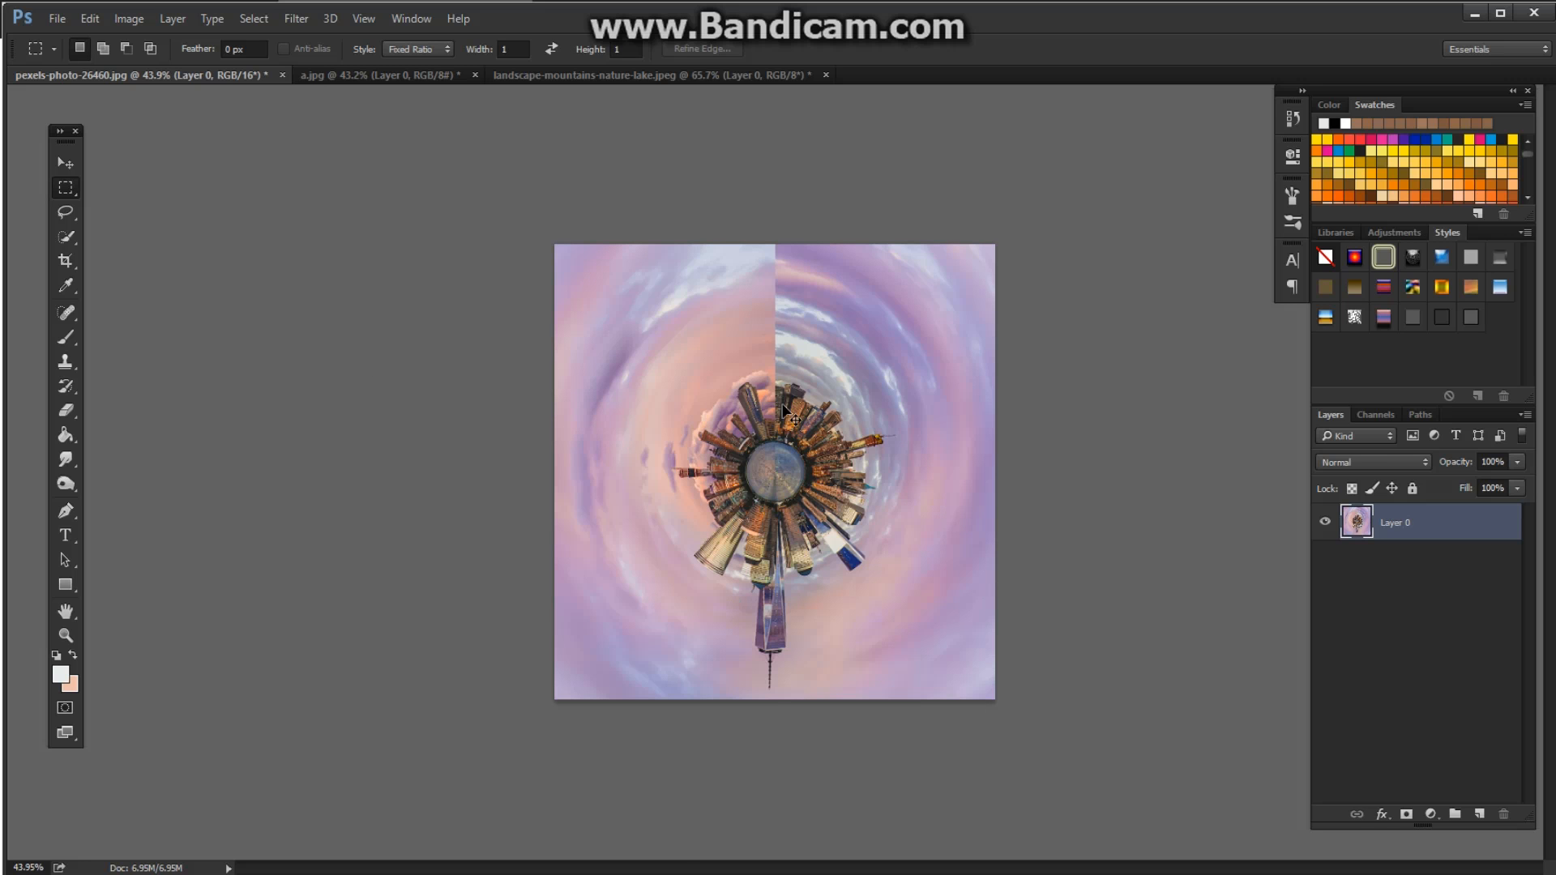
Flip the planet layer vertically so the tallest tower points up
key(ctrl+t)
right_click(778, 388)
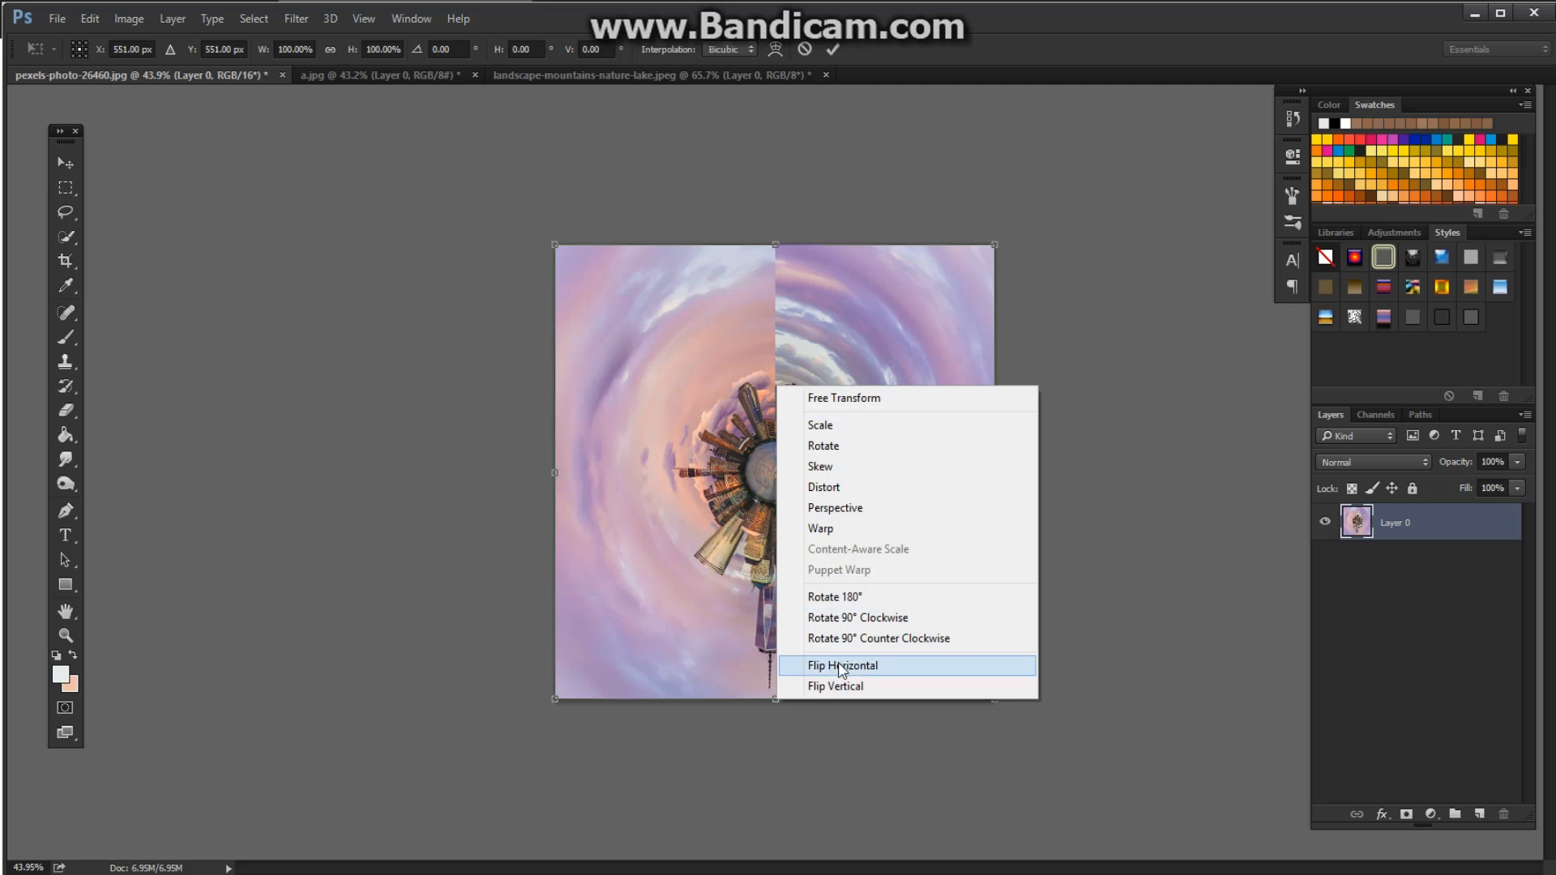
click(842, 693)
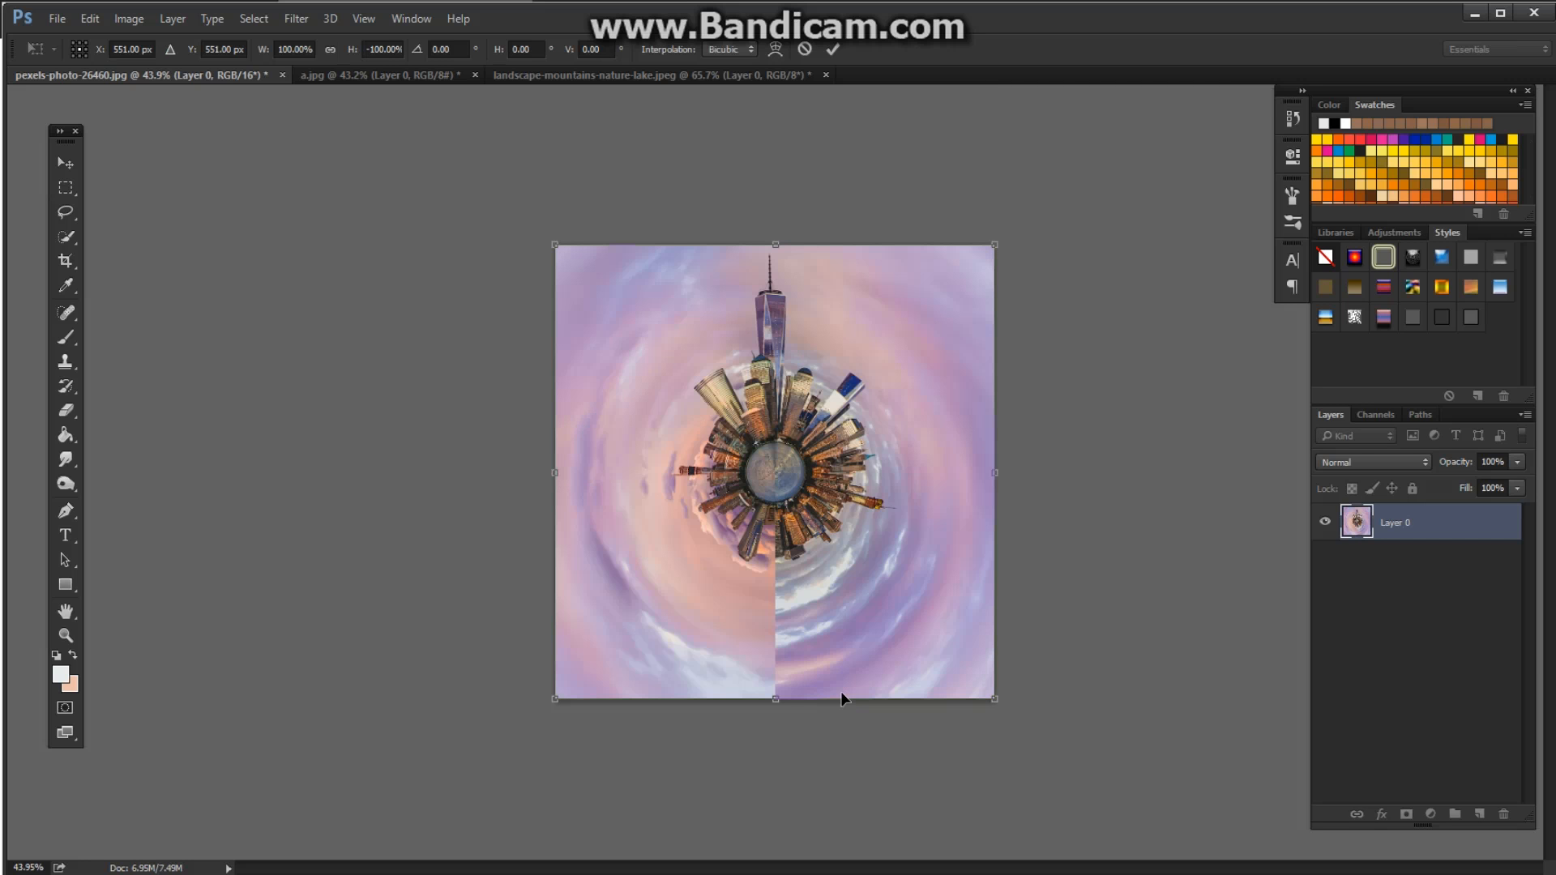
key(Return)
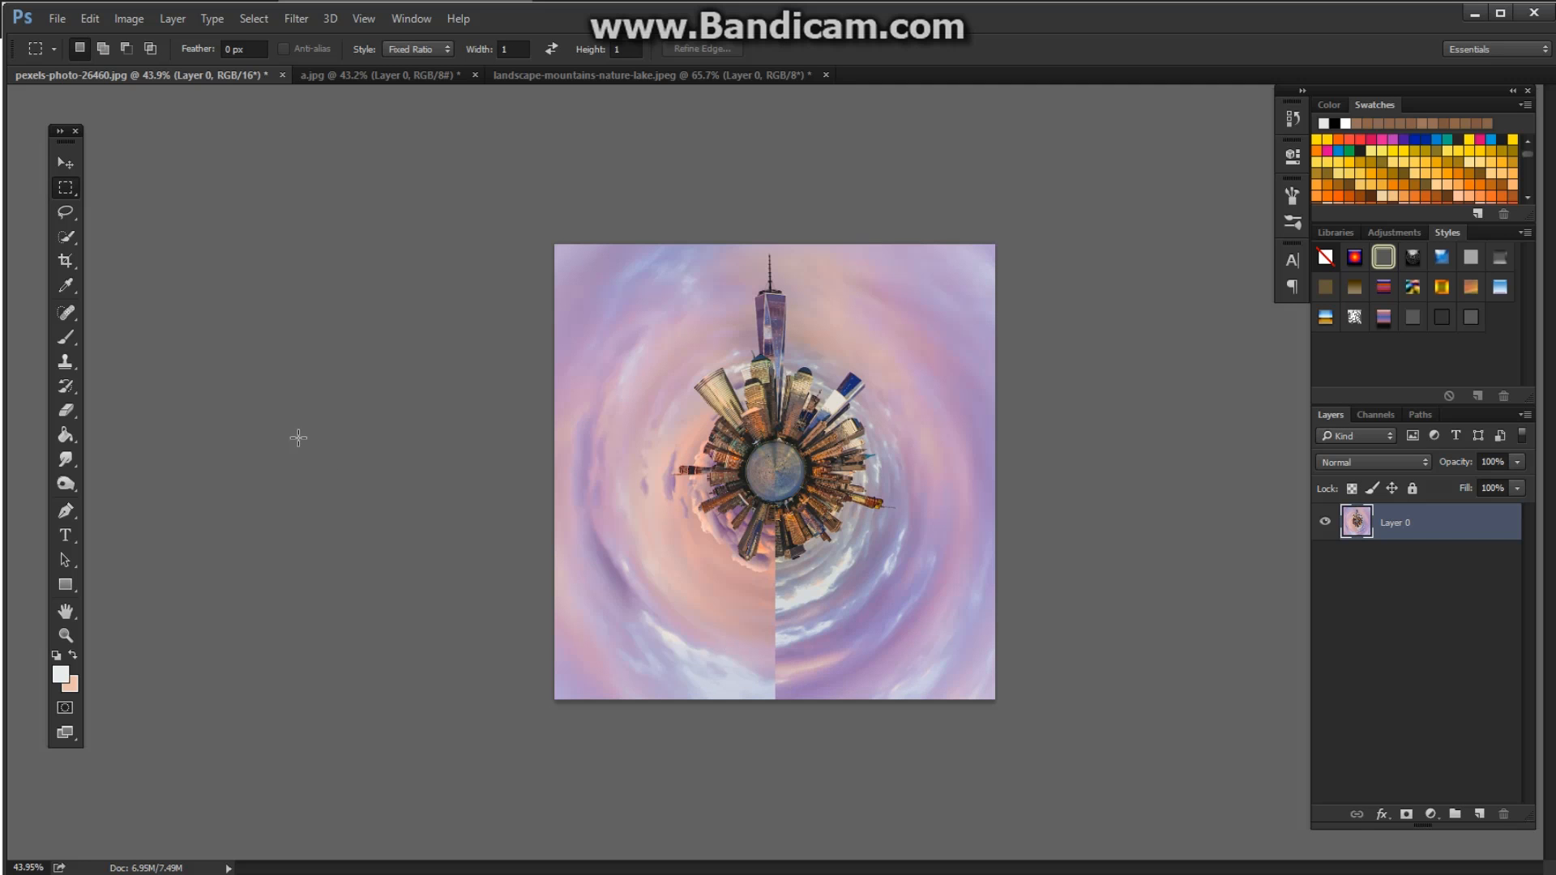
Clone the bright clouds right of the vertical seam across it, just below the buildings, using the Clone Stamp
click(66, 362)
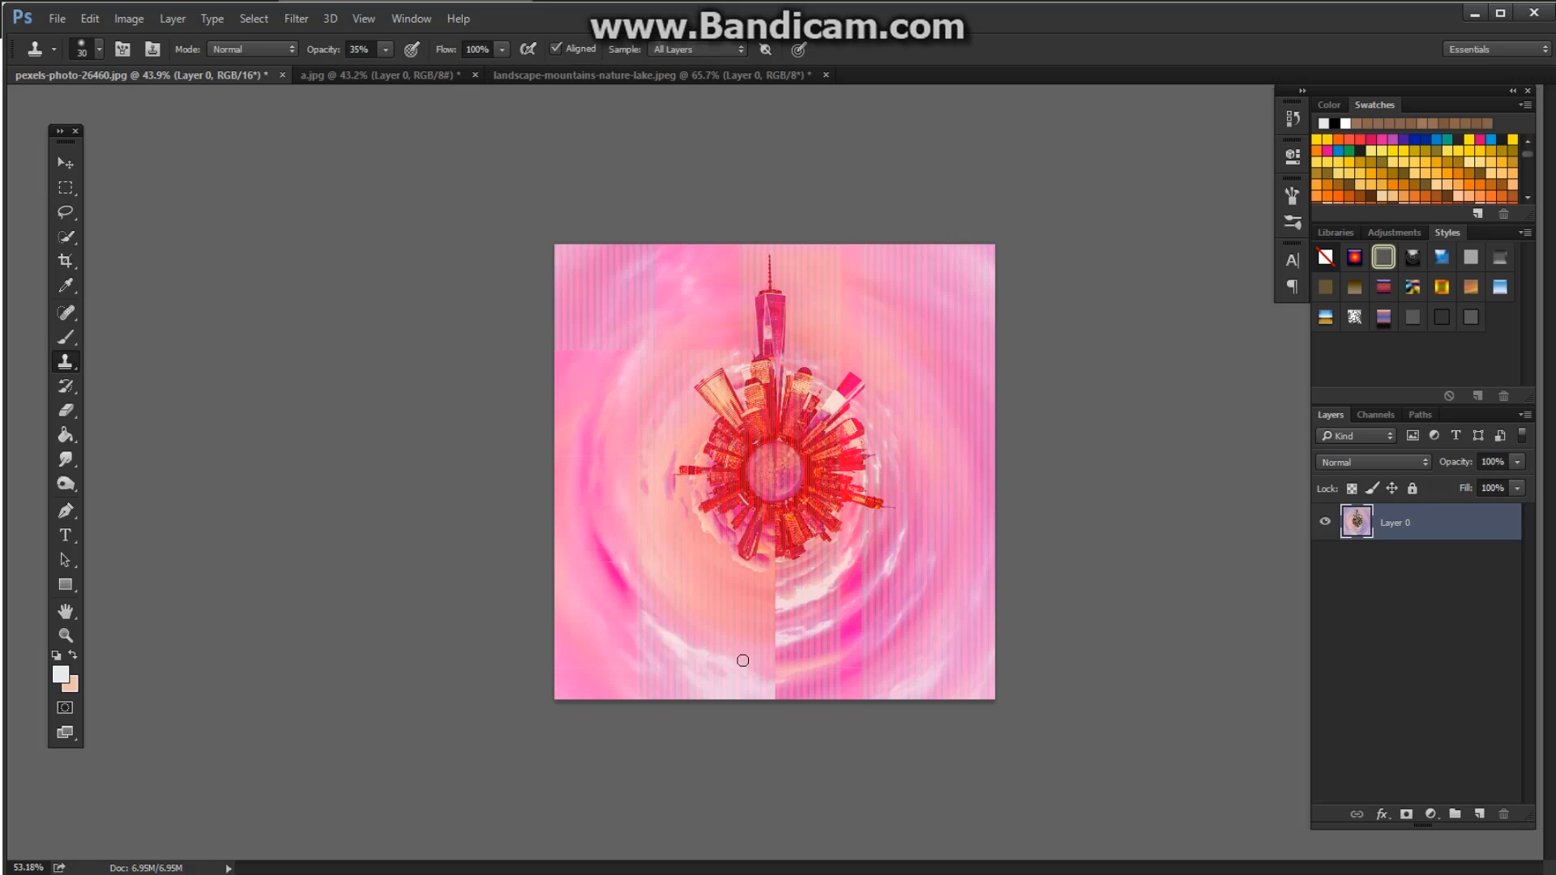
scroll(743, 660, up, 4)
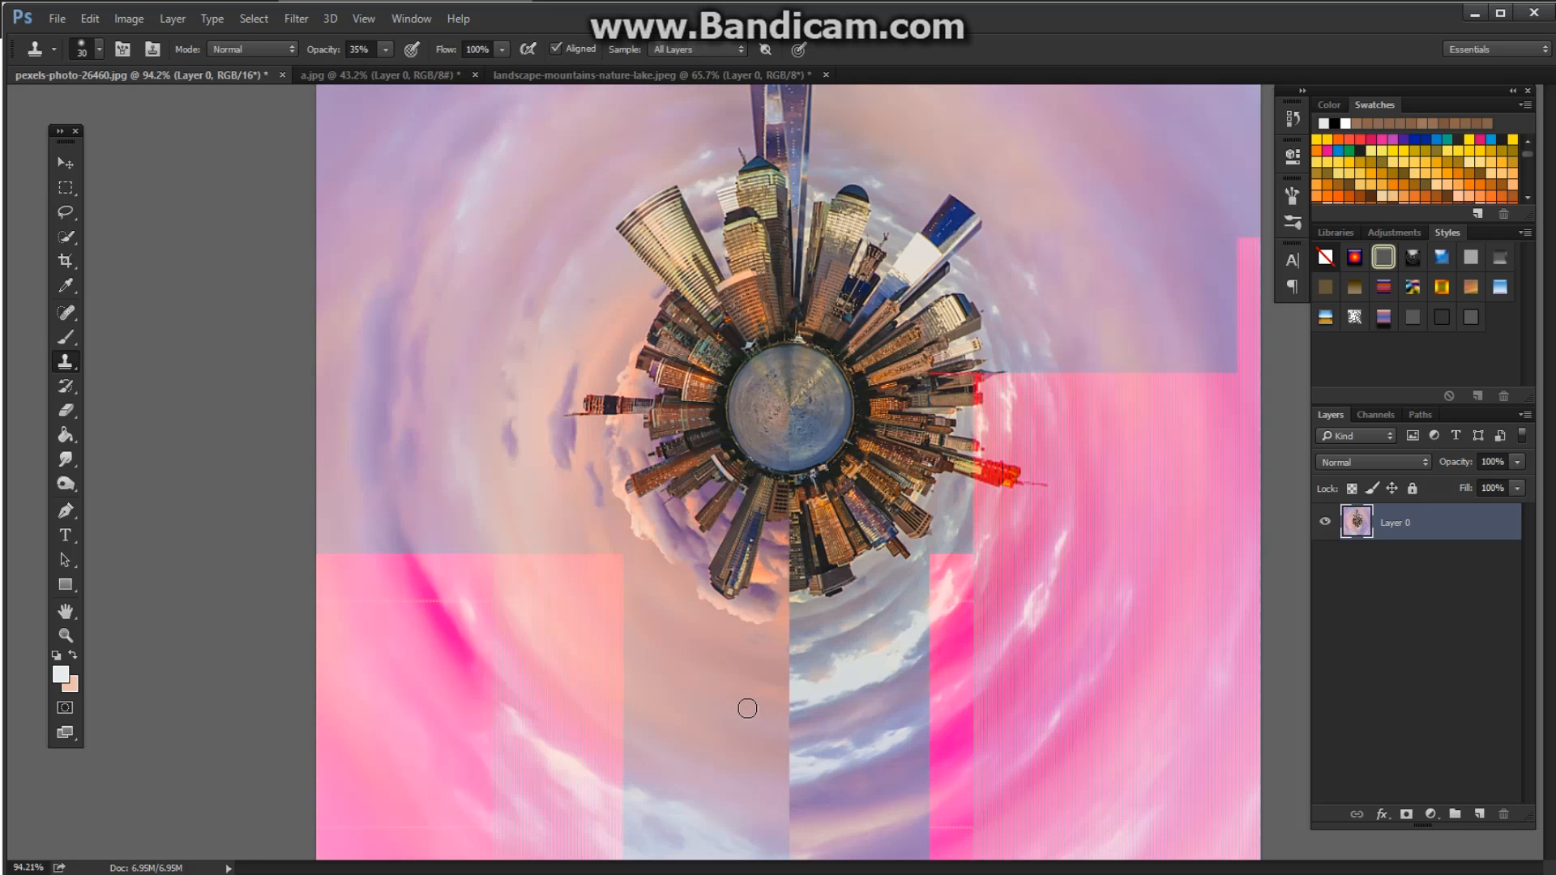
scroll(748, 708, up, 1)
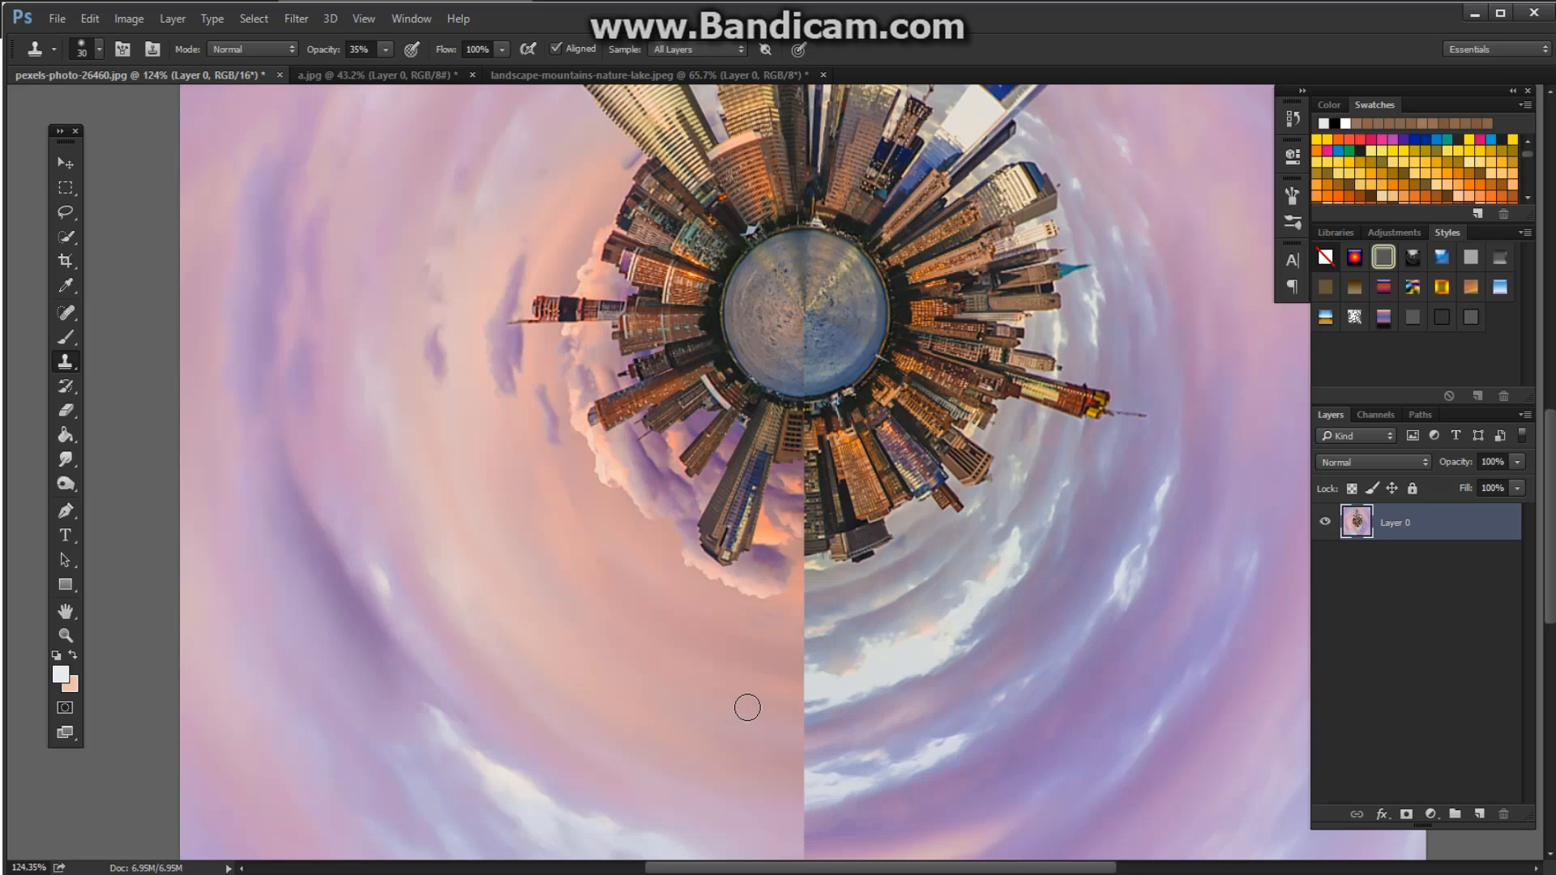
drag(746, 757, 712, 514)
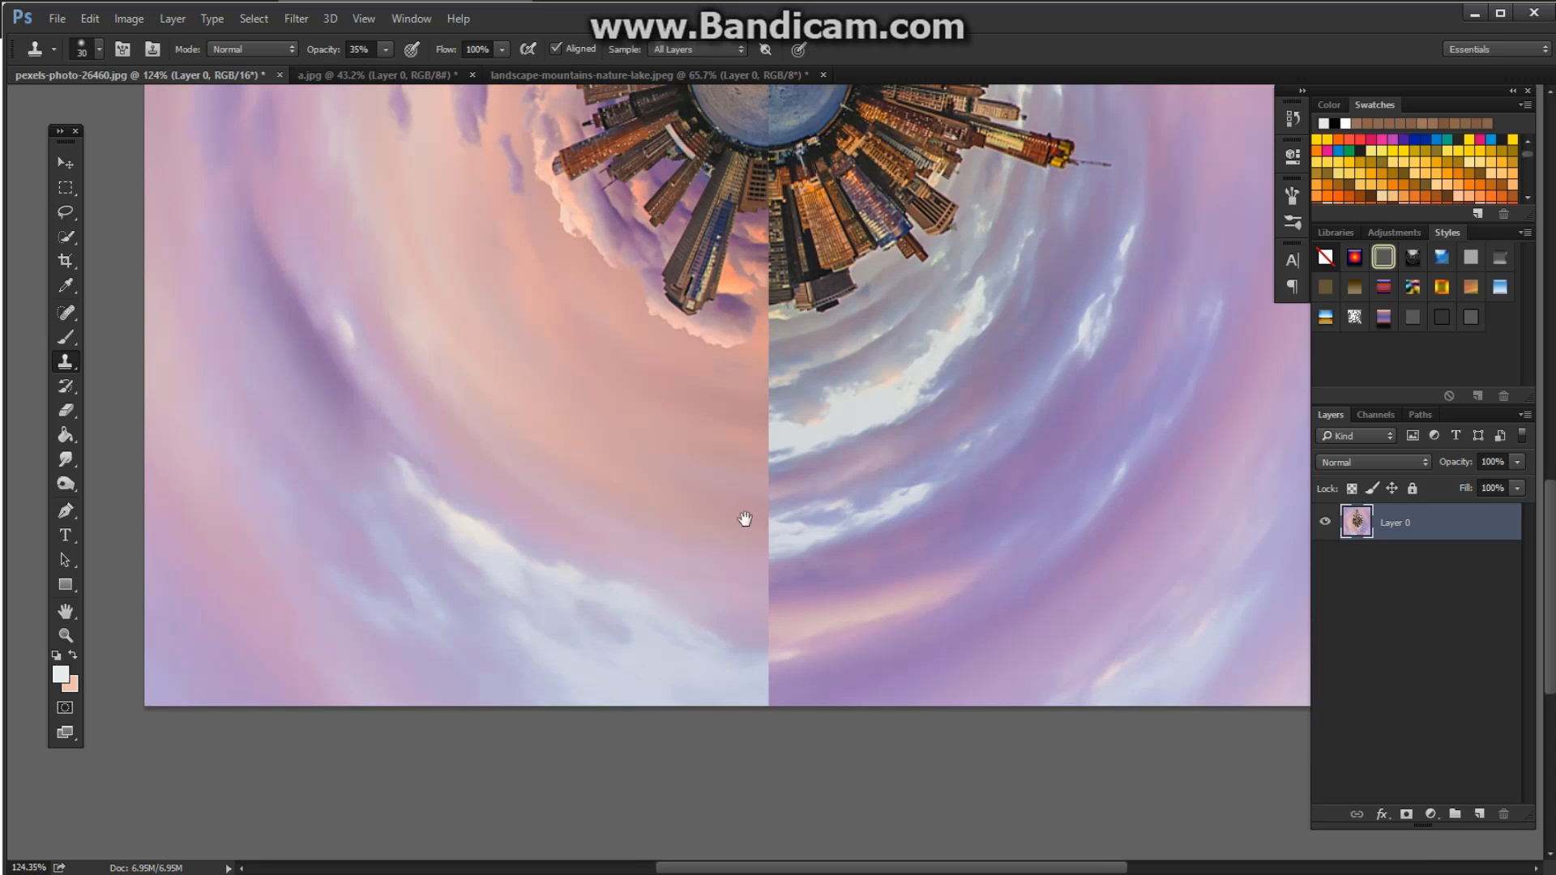
alt+click(803, 436)
click(759, 441)
mouse_move(786, 441)
mouse_down()
mouse_move(733, 449)
mouse_move(794, 440)
mouse_move(728, 441)
mouse_move(772, 442)
mouse_up()
click(768, 419)
drag(772, 381, 770, 400)
drag(771, 347, 770, 379)
click(770, 334)
click(770, 345)
Clone the peach sky left of the seam over the hard edge below the bright clouds, resampling from both sides
alt+click(680, 430)
mouse_move(723, 430)
mouse_down()
mouse_move(706, 441)
mouse_move(729, 447)
mouse_up()
mouse_move(733, 423)
mouse_down()
mouse_move(710, 445)
mouse_move(732, 441)
mouse_move(703, 442)
mouse_move(717, 470)
mouse_move(782, 483)
mouse_up()
alt+click(820, 474)
alt+click(749, 479)
click(778, 484)
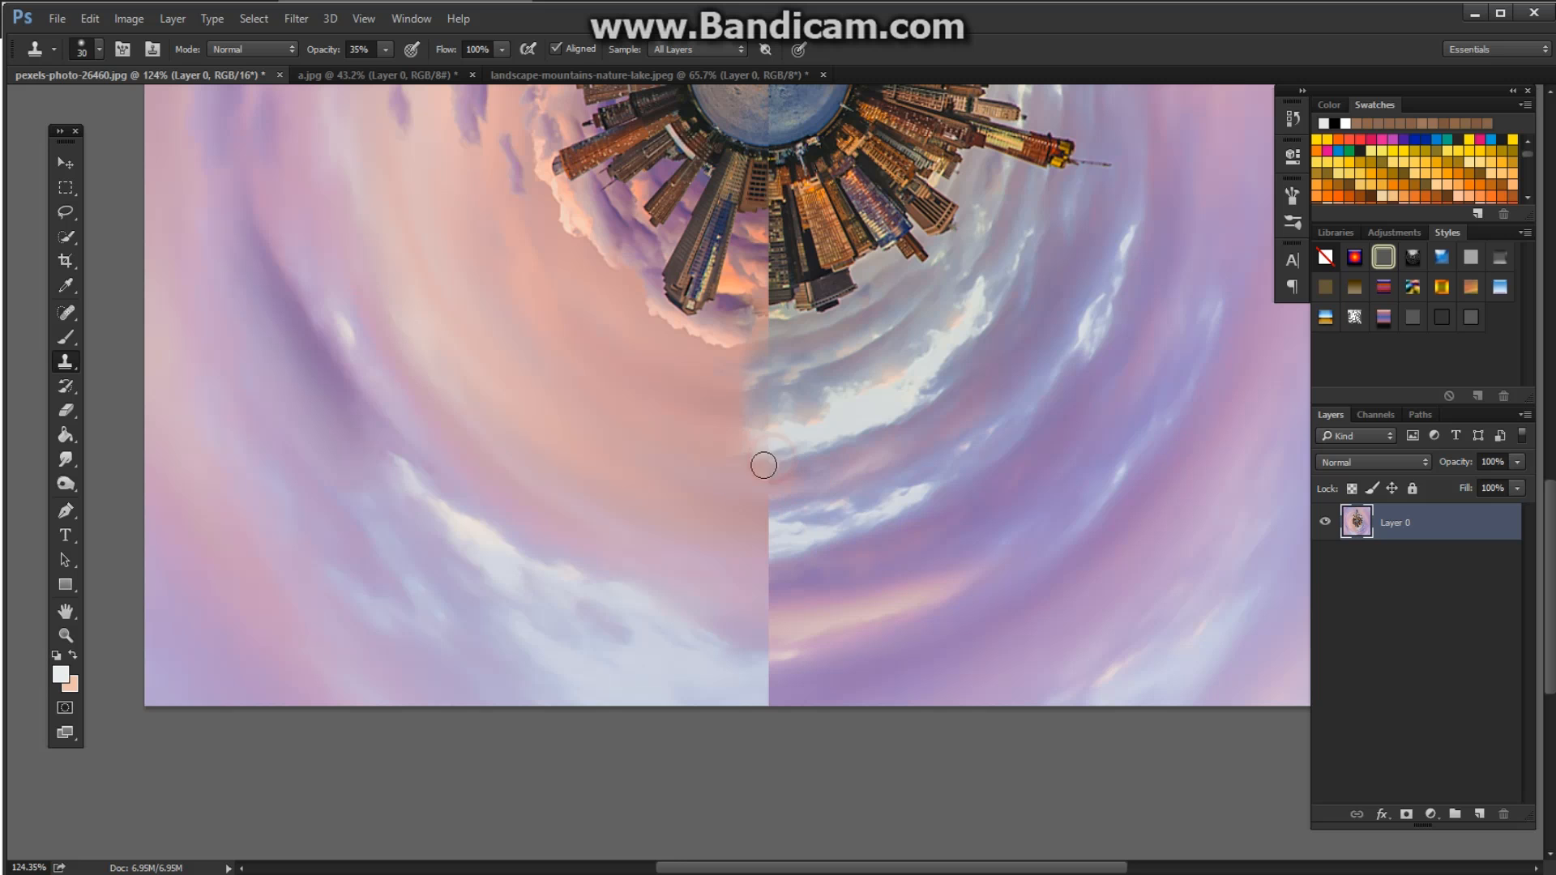
Extend the second white cloud streak across the middle of the seam with the Clone Stamp
click(757, 518)
click(758, 534)
alt+click(827, 528)
drag(766, 541, 745, 539)
click(771, 529)
click(781, 521)
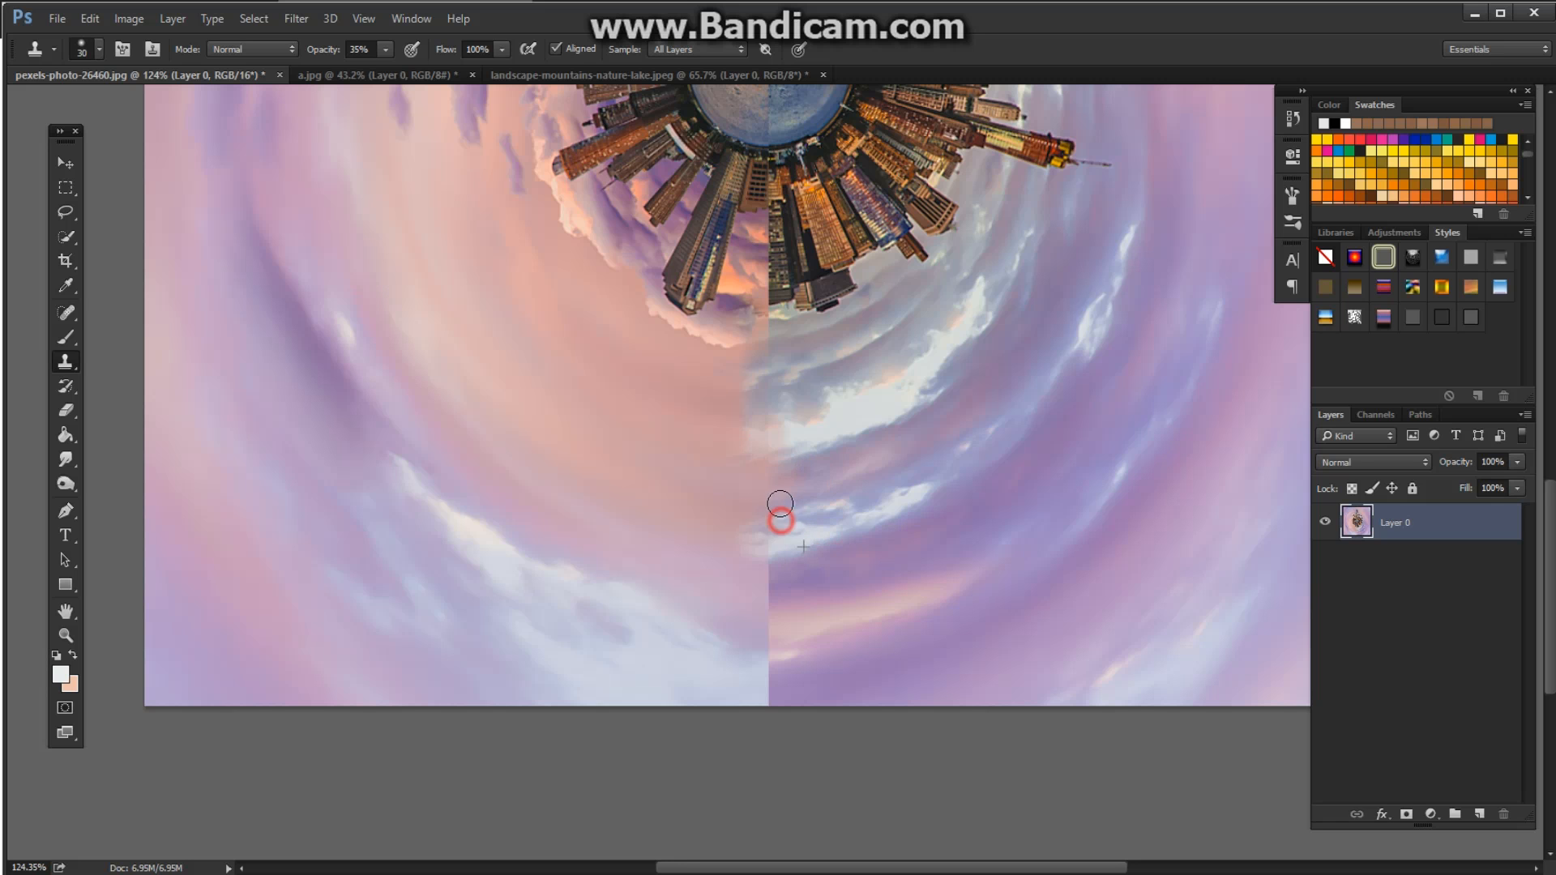
Blend the purple and pink sky across the lower part of the seam with Clone Stamp dabs
click(774, 546)
click(813, 580)
click(767, 583)
click(768, 597)
click(751, 567)
click(781, 625)
click(788, 574)
click(768, 589)
click(714, 585)
click(750, 589)
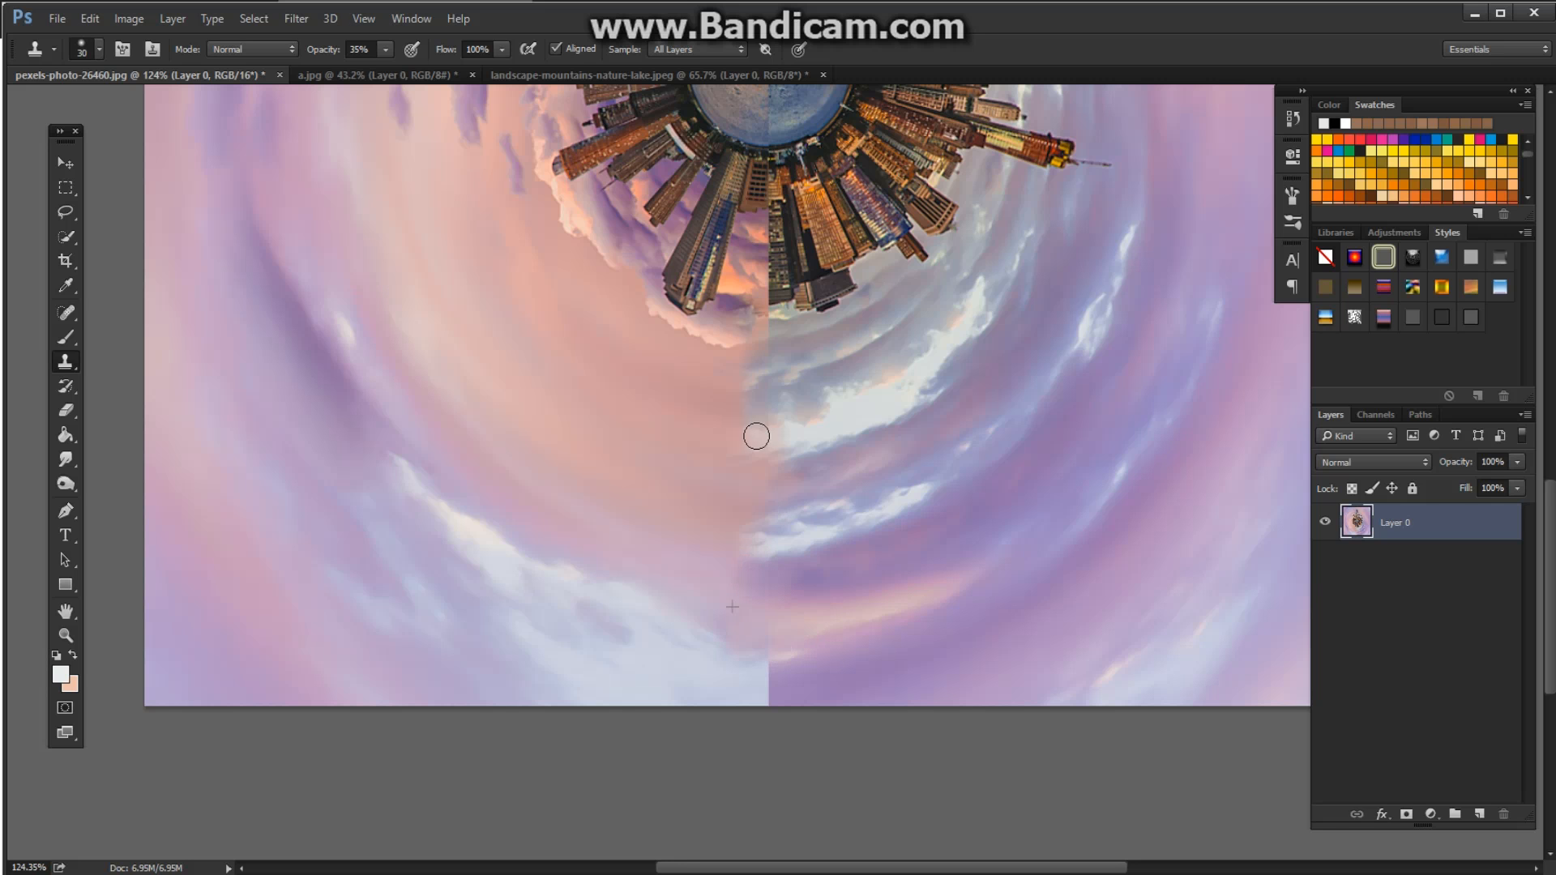
click(794, 443)
scroll(815, 508, down, 5)
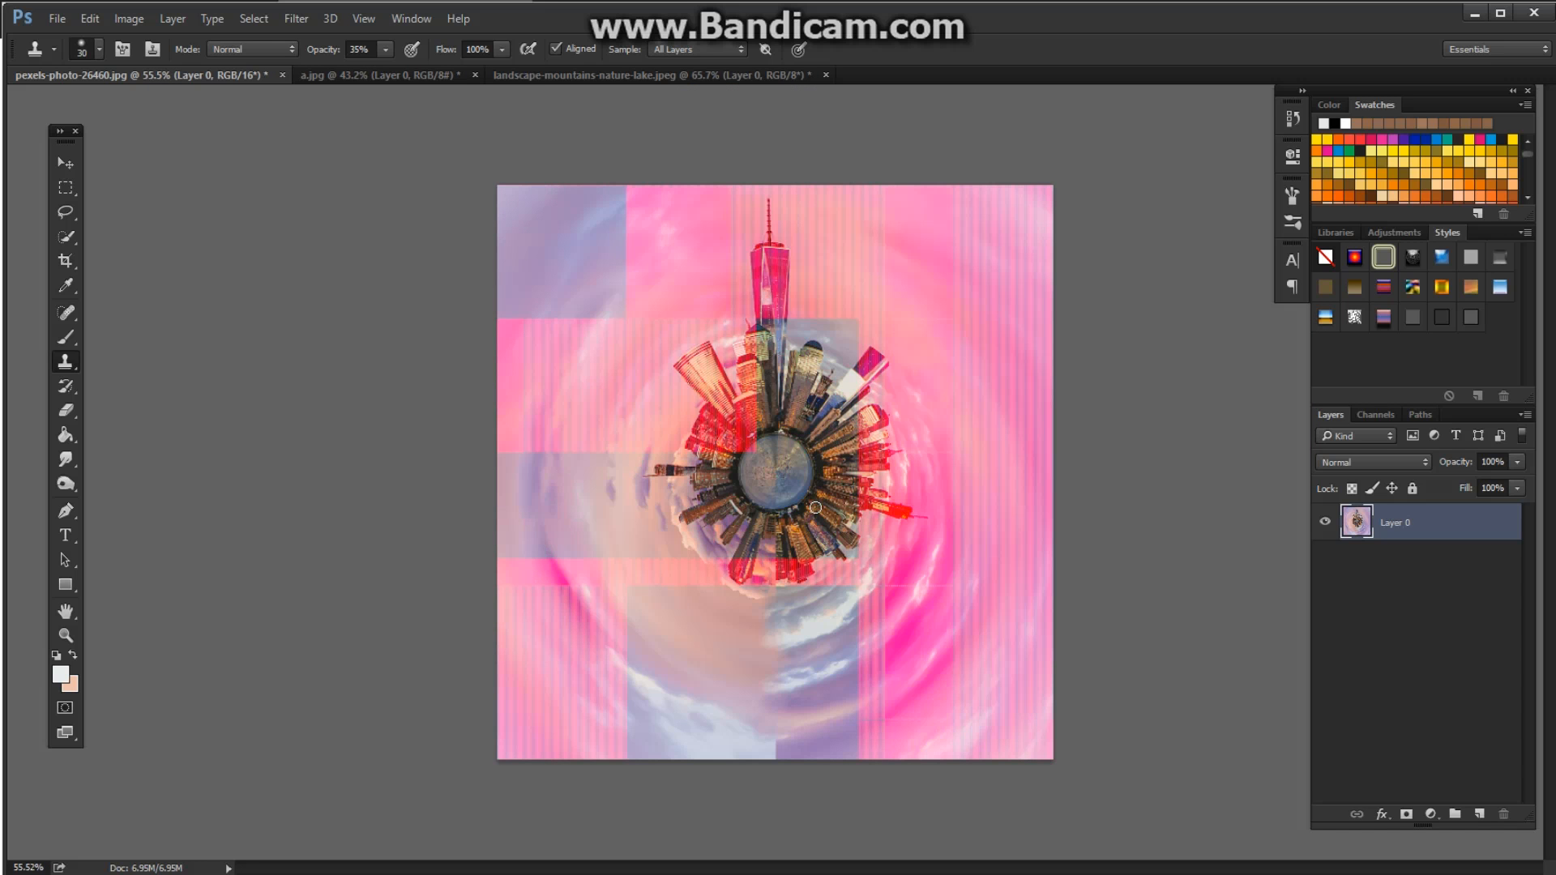
scroll(816, 507, up, 2)
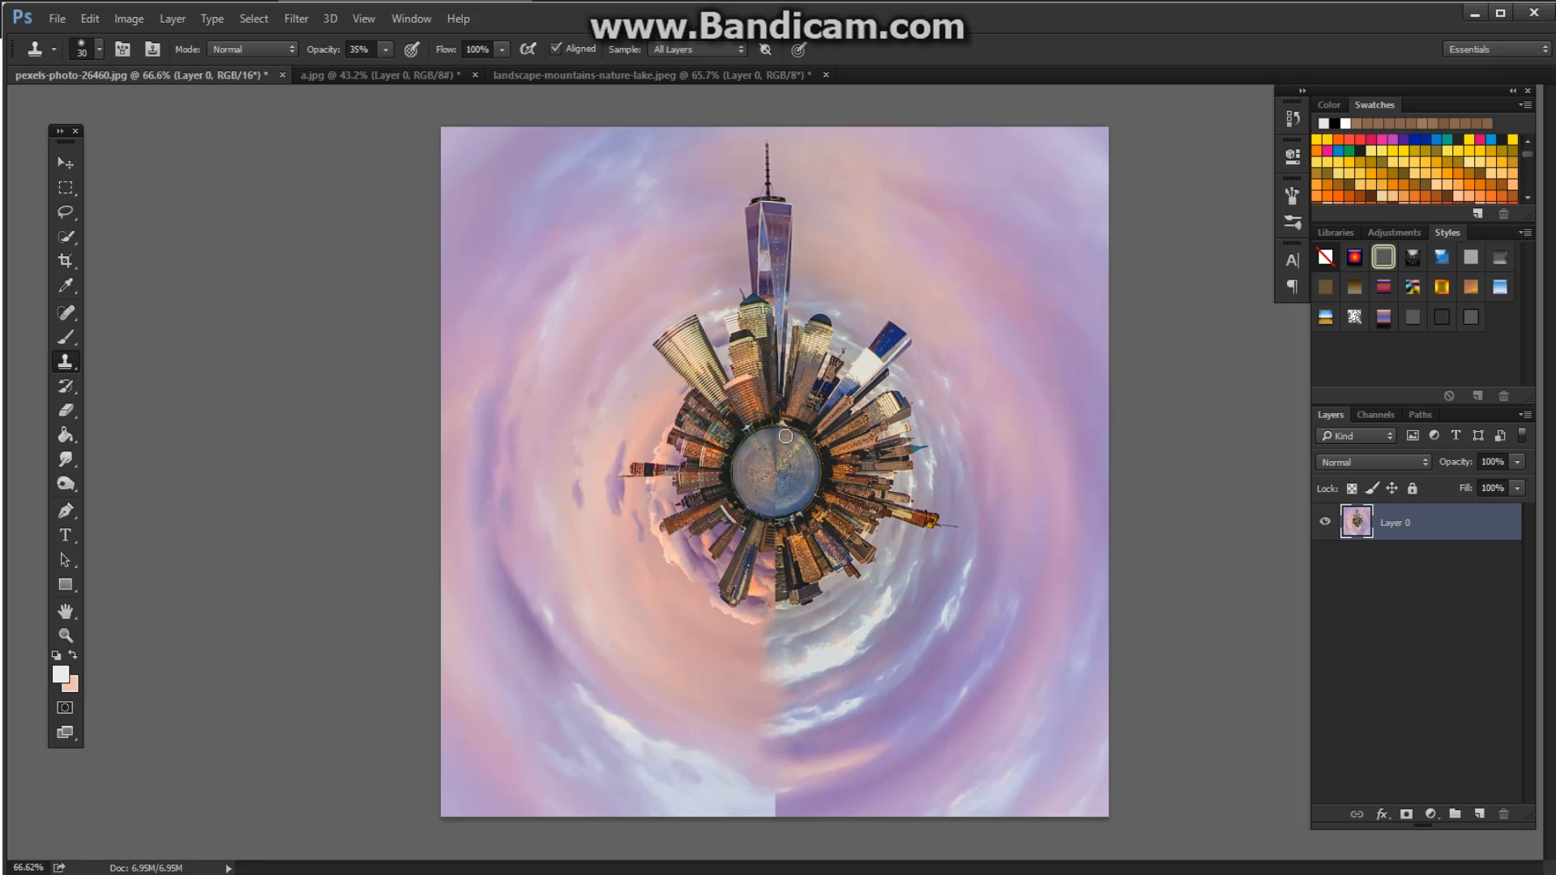
Examine the other tiny planet examples in a.jpg and landscape-mountains-nature-lake.jpeg
click(342, 75)
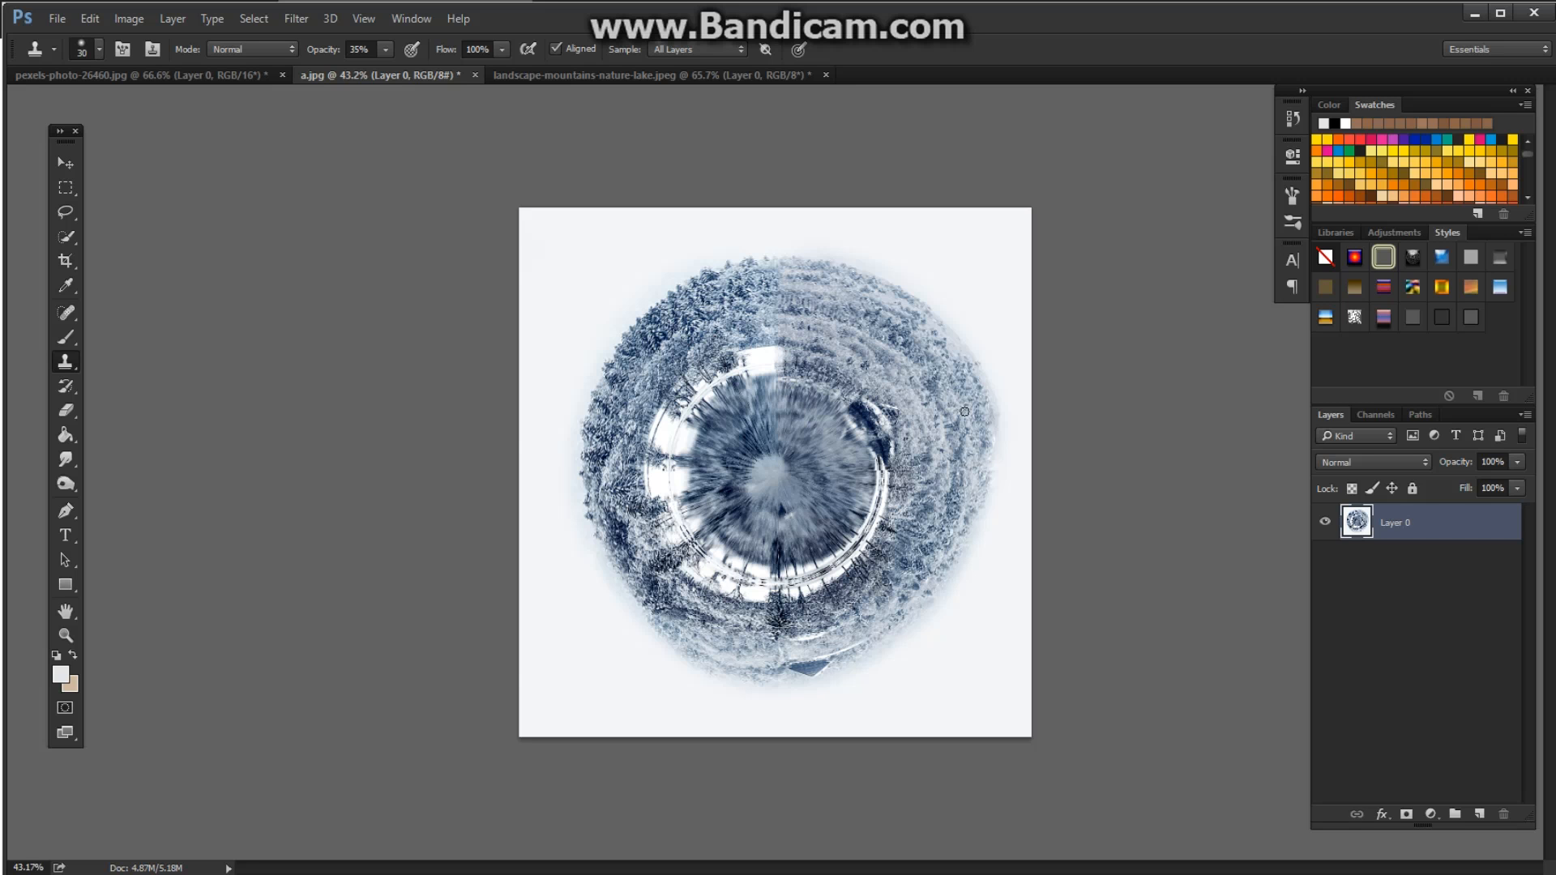
scroll(908, 440, up, 3)
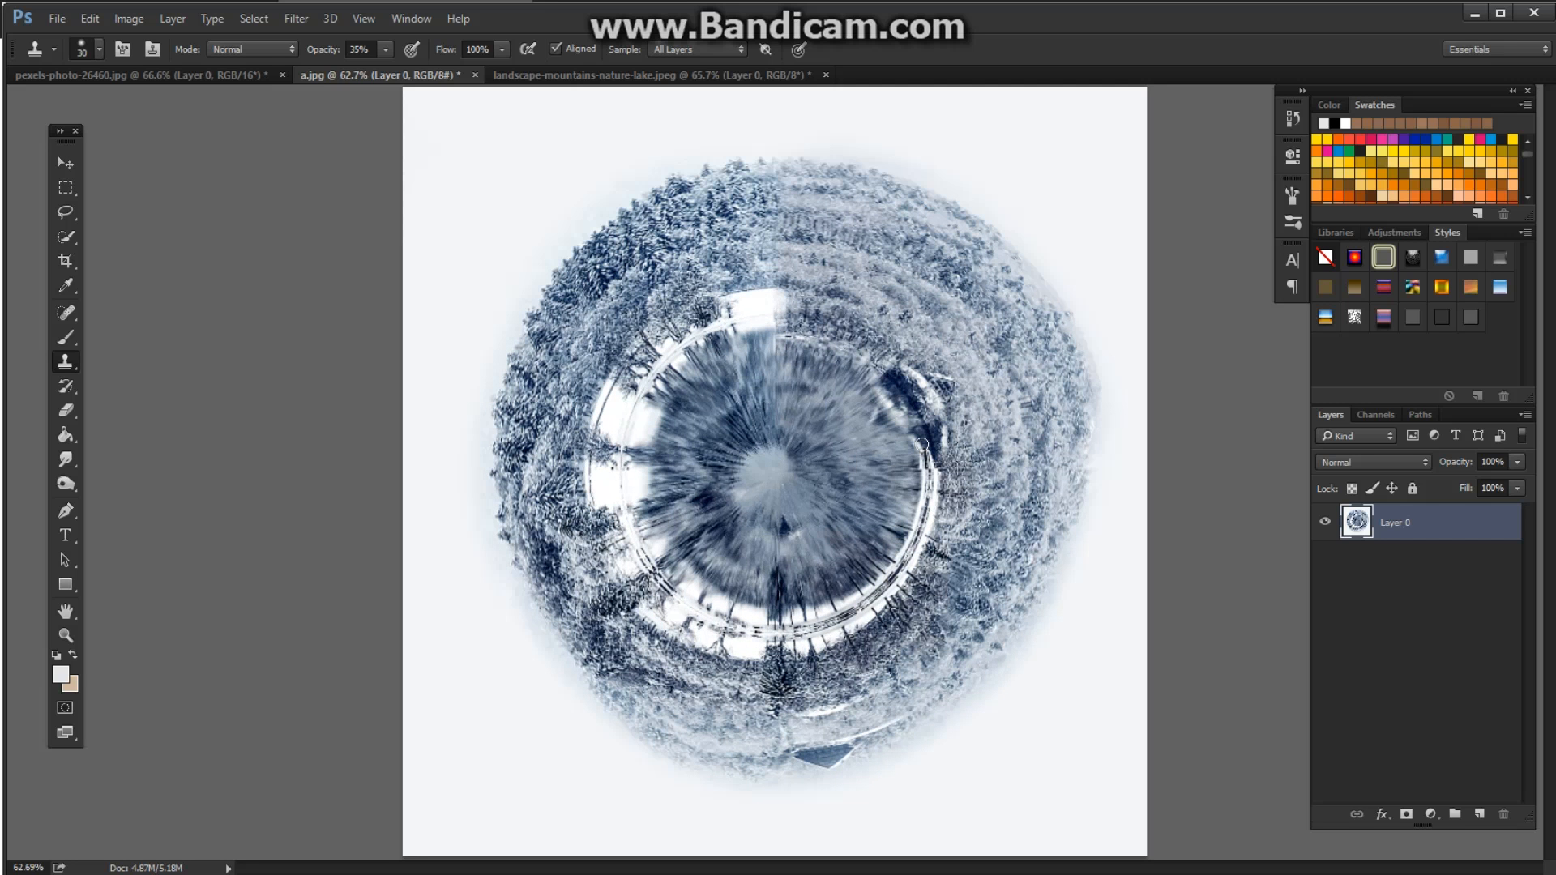
click(527, 76)
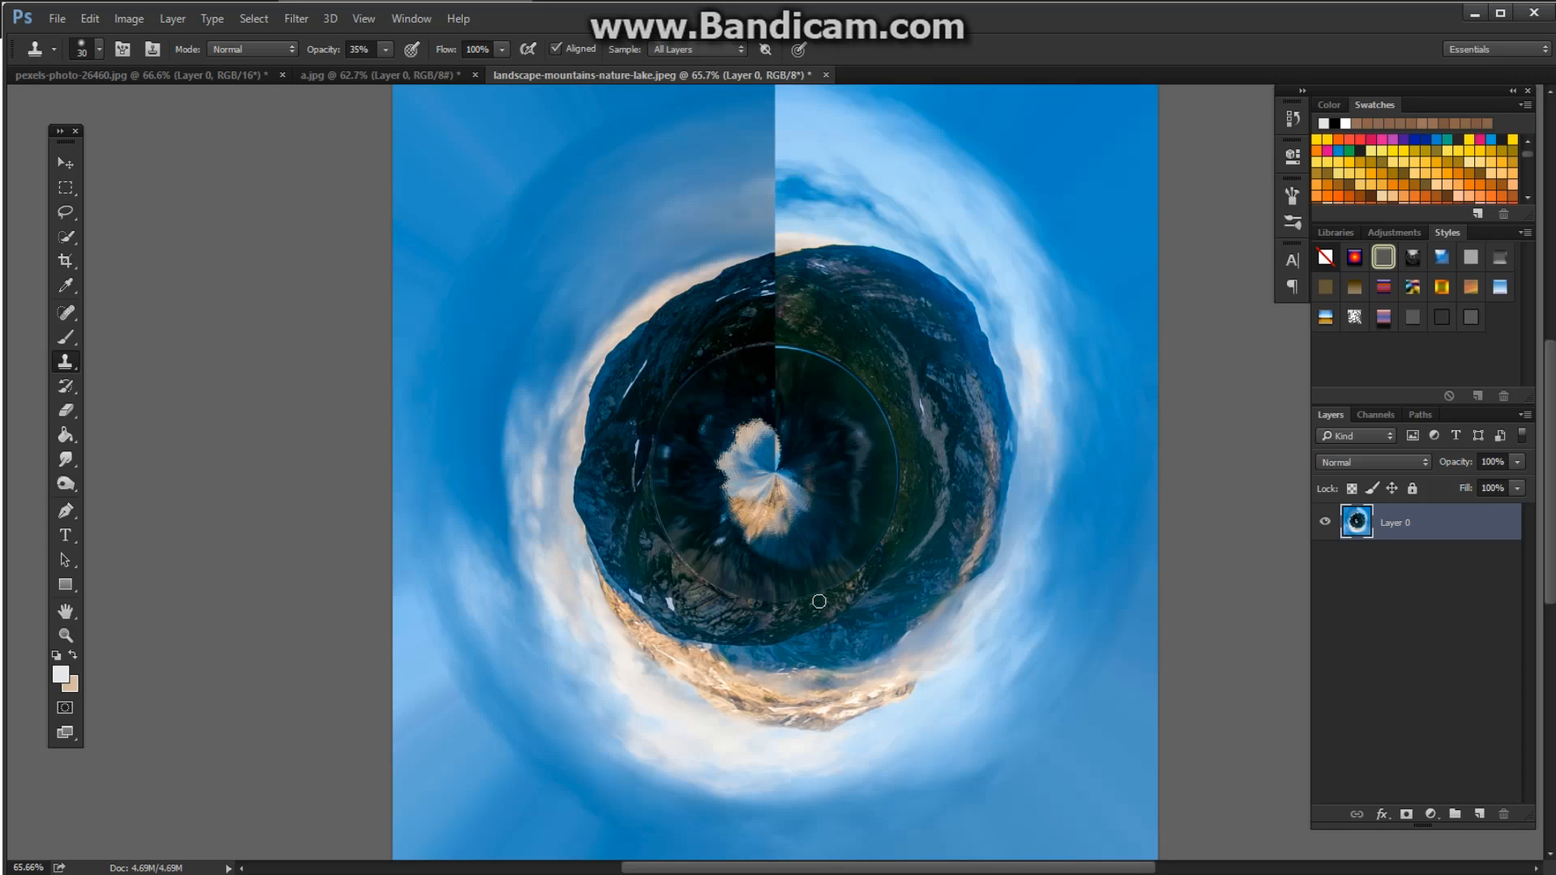
scroll(875, 540, down, 2)
scroll(874, 540, down, 1)
scroll(874, 540, up, 1)
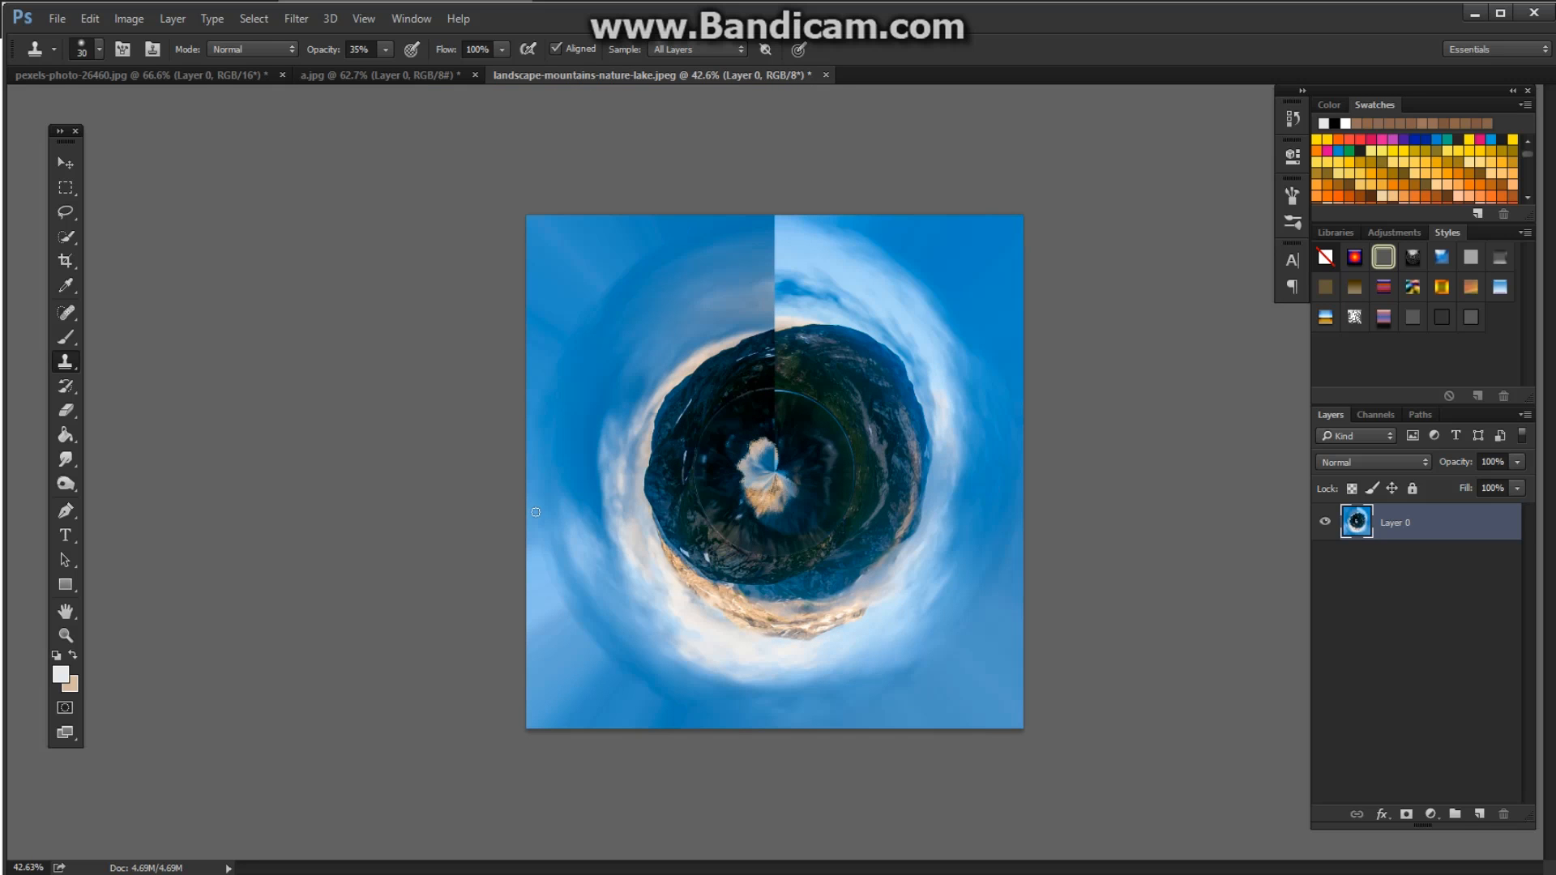